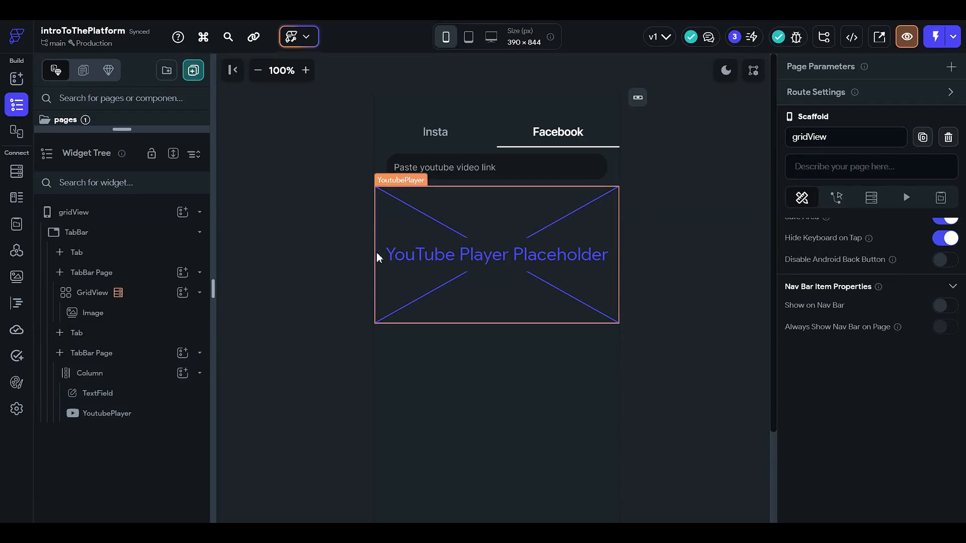
Delete the YouTube player from the Facebook tab and set the remaining text field's hint text to "Email".
{"action": "left_click", "coordinate": [502, 254]}
{"action": "key", "text": "Delete"}
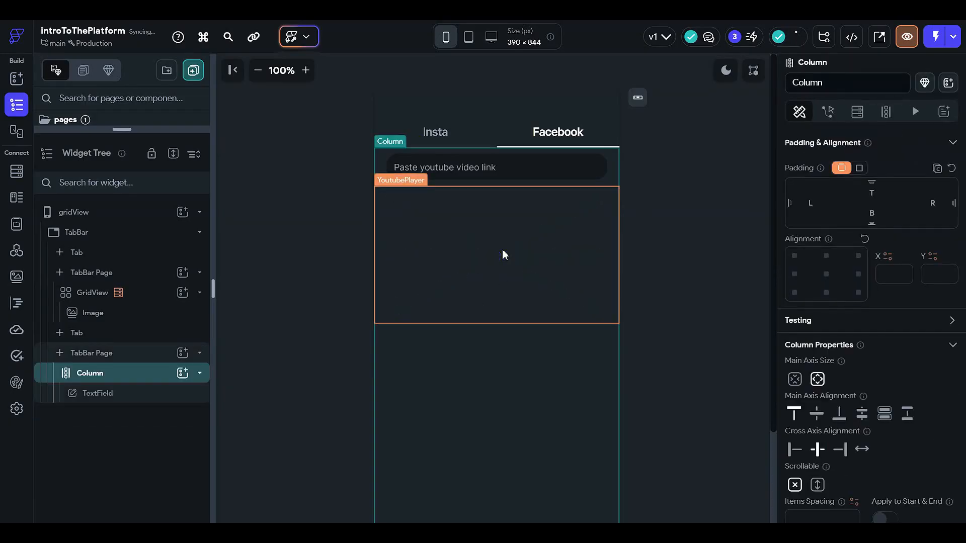
{"action": "left_click", "coordinate": [488, 171]}
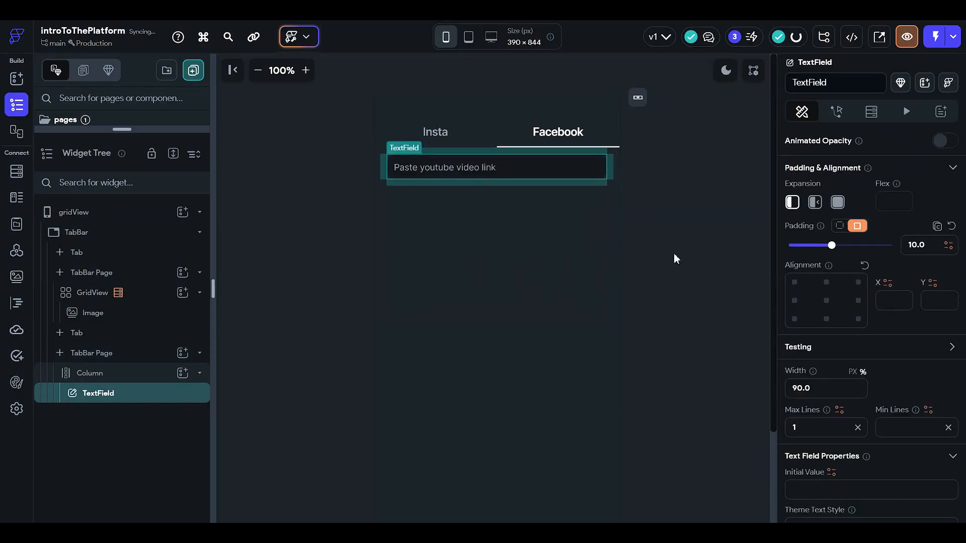
{"action": "scroll", "coordinate": [830, 309], "scroll_direction": "down", "scroll_amount": 4}
{"action": "scroll", "coordinate": [835, 312], "scroll_direction": "down", "scroll_amount": 4}
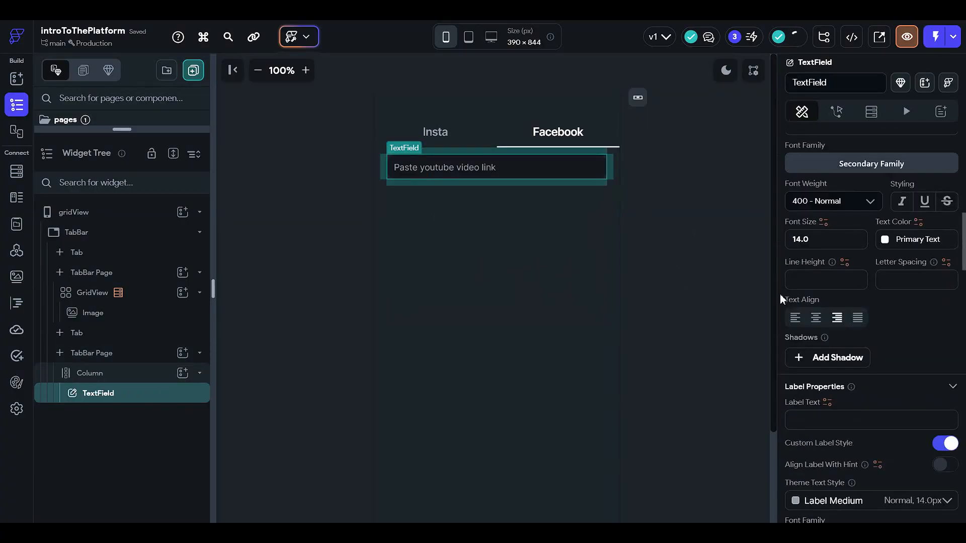
{"action": "scroll", "coordinate": [848, 256], "scroll_direction": "down", "scroll_amount": 4}
{"action": "scroll", "coordinate": [840, 318], "scroll_direction": "down", "scroll_amount": 7}
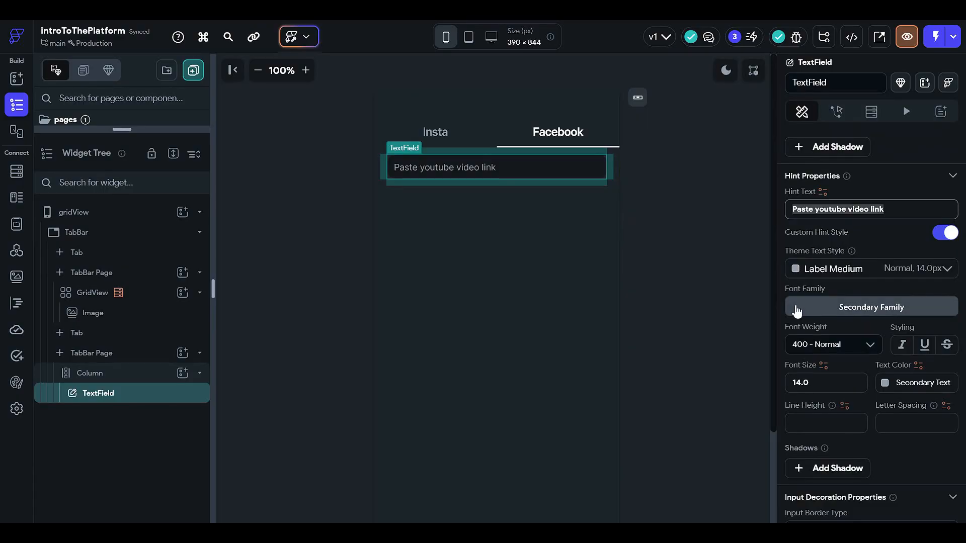
{"action": "type", "text": "Email"}
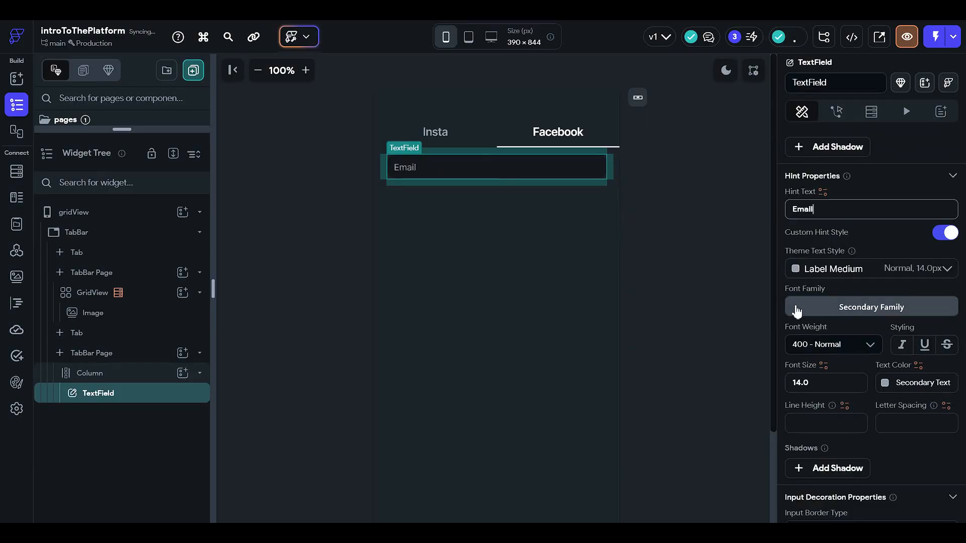
Duplicate the Email text field and set the copy's hint text to "Password".
{"action": "right_click", "coordinate": [430, 171]}
{"action": "left_click", "coordinate": [490, 192]}
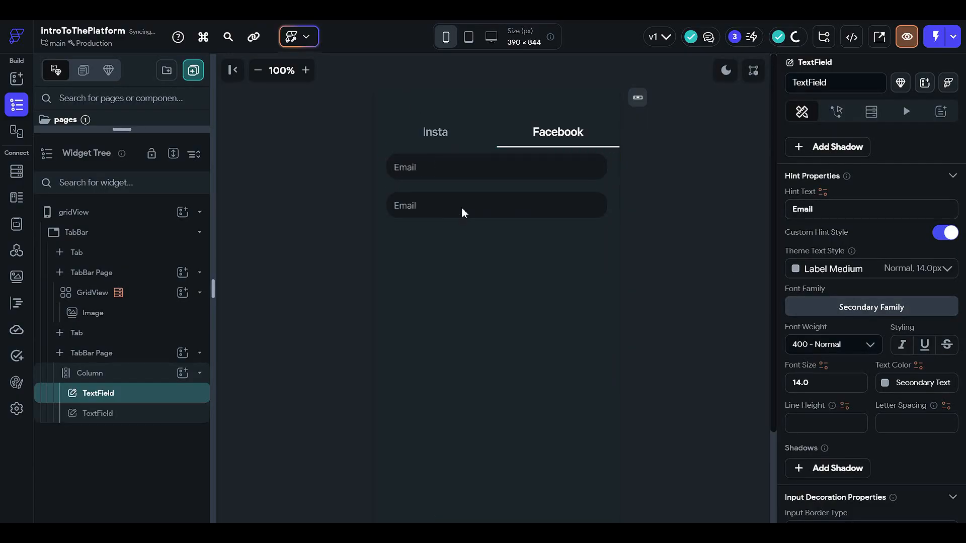
{"action": "left_click", "coordinate": [448, 201]}
{"action": "scroll", "coordinate": [855, 256], "scroll_direction": "down", "scroll_amount": 6}
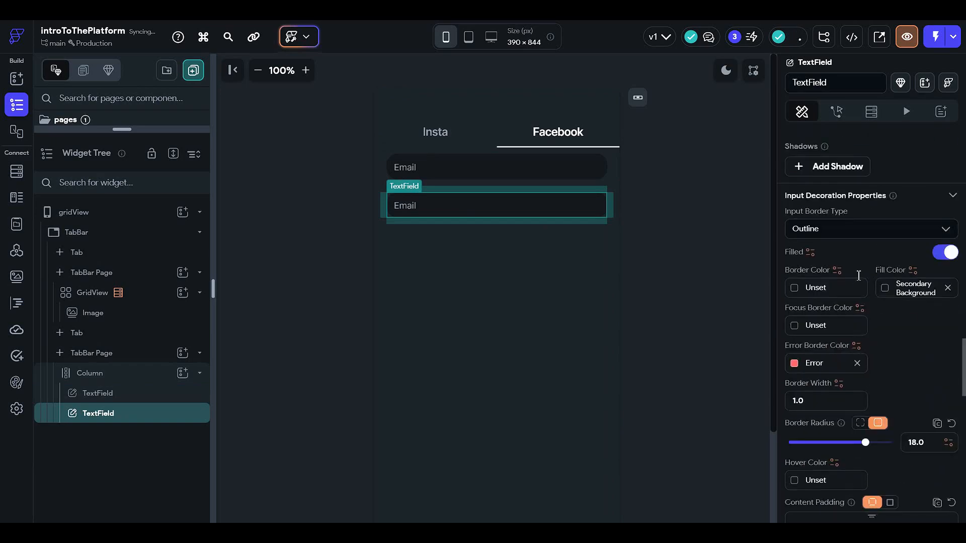
{"action": "scroll", "coordinate": [859, 276], "scroll_direction": "down", "scroll_amount": 8}
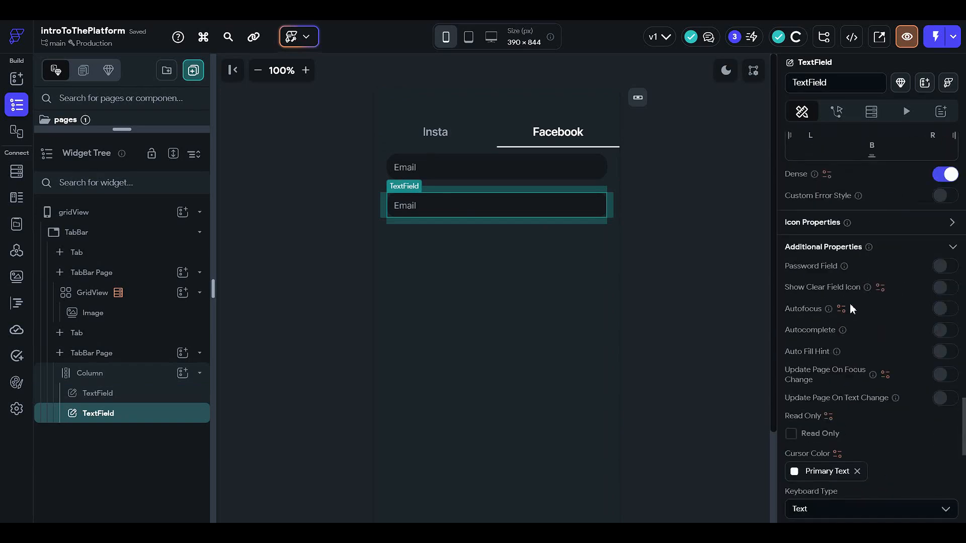
{"action": "scroll", "coordinate": [852, 308], "scroll_direction": "down", "scroll_amount": 3}
{"action": "scroll", "coordinate": [854, 331], "scroll_direction": "down", "scroll_amount": 2}
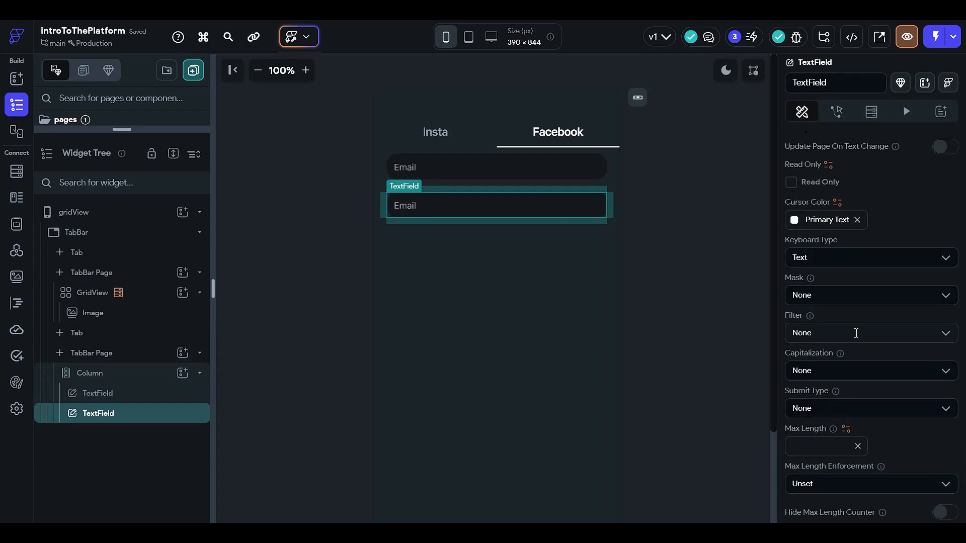
{"action": "scroll", "coordinate": [856, 333], "scroll_direction": "up", "scroll_amount": 15}
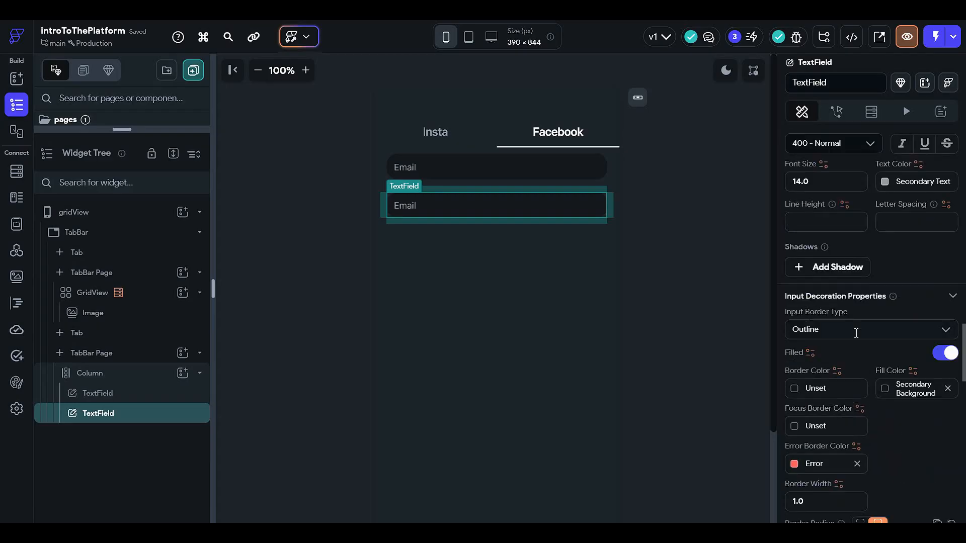
{"action": "scroll", "coordinate": [853, 329], "scroll_direction": "up", "scroll_amount": 6}
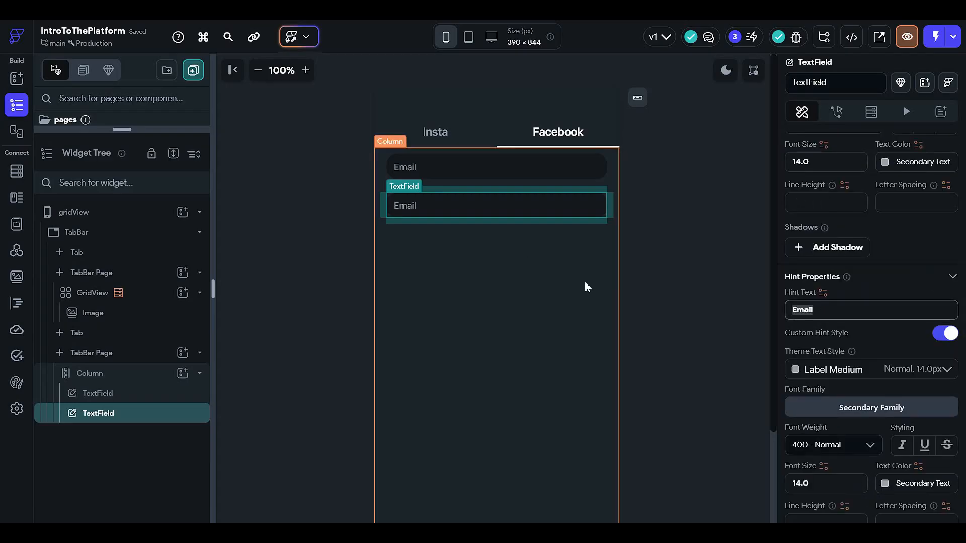
{"action": "type", "text": "Password"}
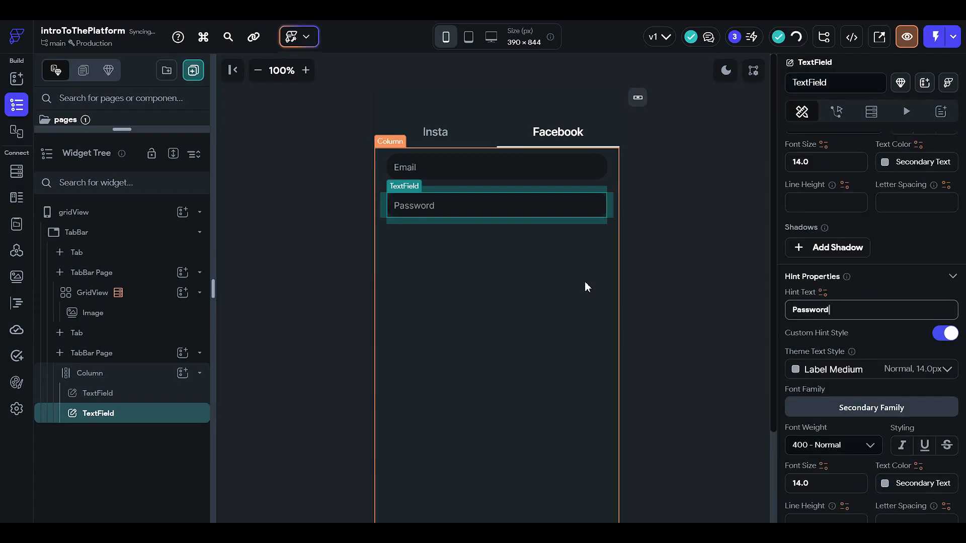
{"action": "left_click", "coordinate": [654, 240]}
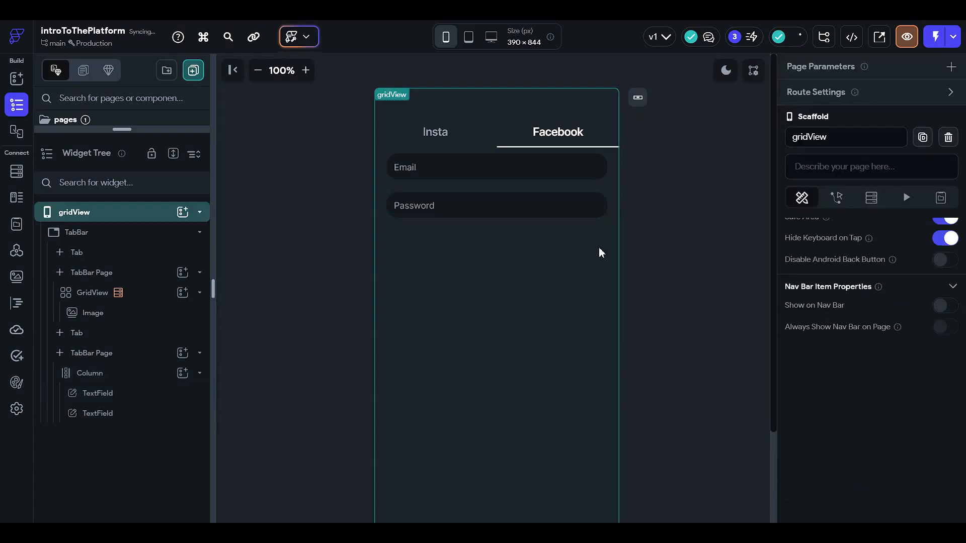
Try centring the main axis alignment of the column holding both text fields, and set it back to start.
{"action": "left_click", "coordinate": [572, 254]}
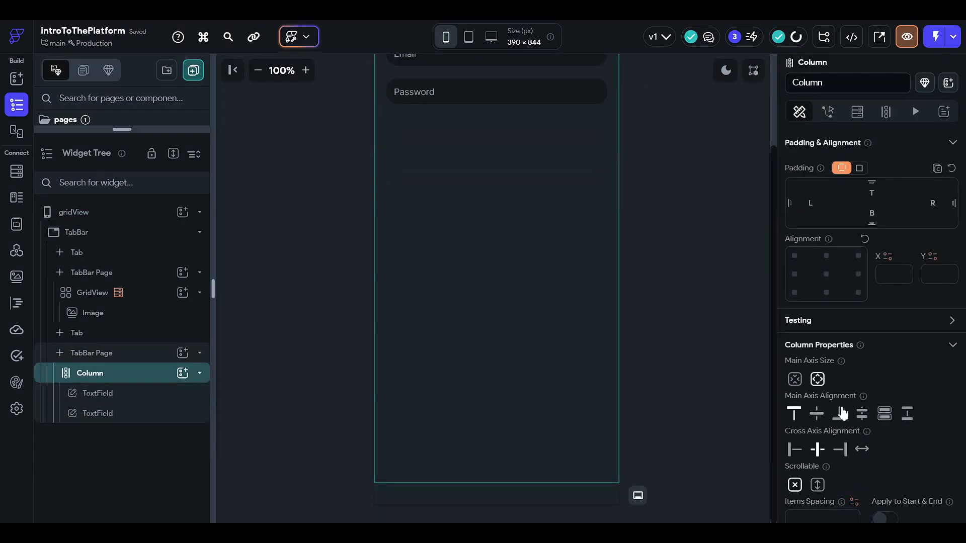
{"action": "left_click", "coordinate": [817, 414]}
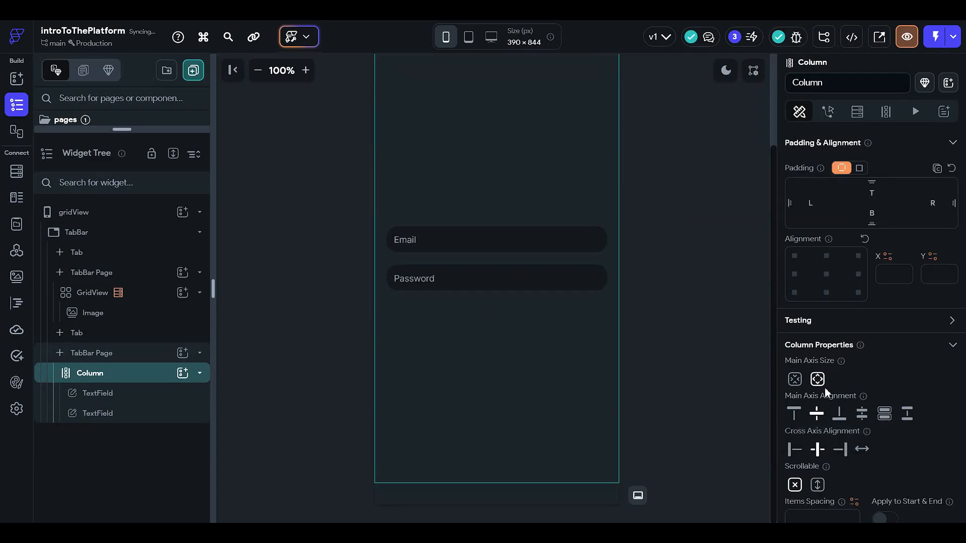
{"action": "left_click", "coordinate": [795, 413]}
{"action": "scroll", "coordinate": [582, 313], "scroll_direction": "up", "scroll_amount": 3}
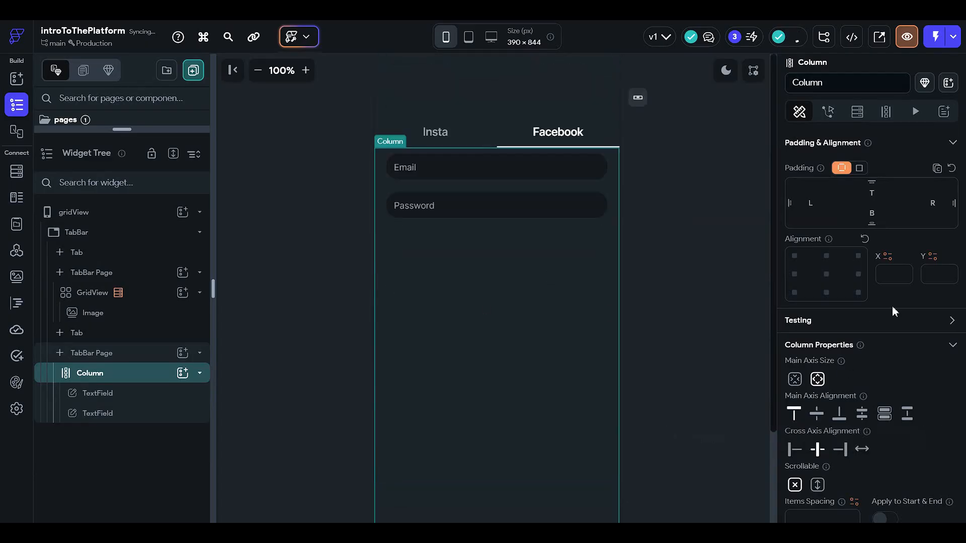
Set the top padding of the column containing the text fields to 50.
{"action": "left_click", "coordinate": [872, 194]}
{"action": "type", "text": "50"}
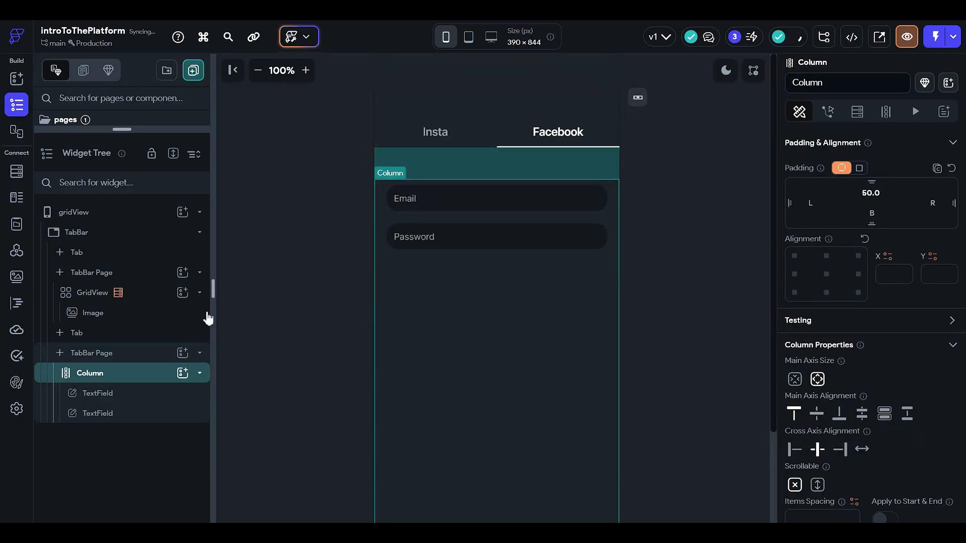
{"action": "left_click", "coordinate": [330, 333]}
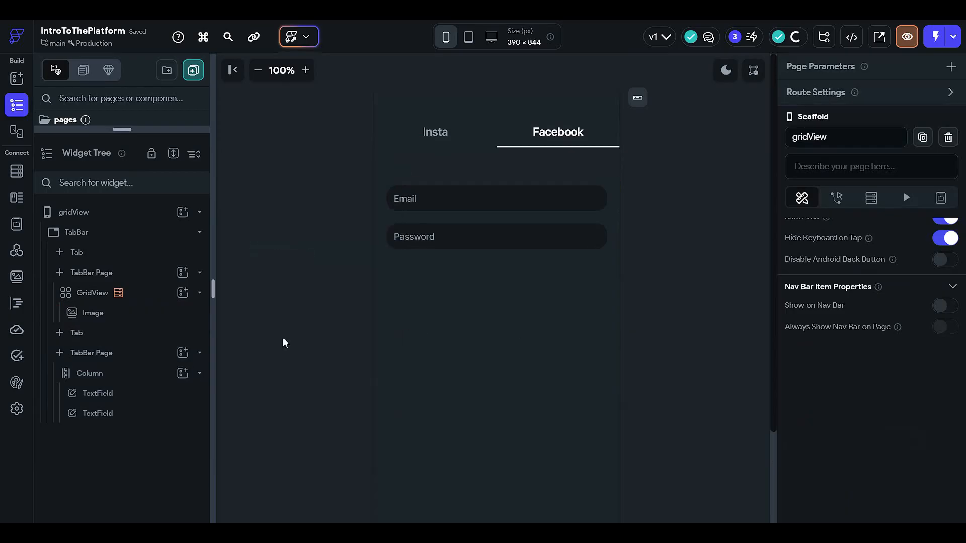
Add a Button widget to the column below the Password text field.
{"action": "left_click", "coordinate": [183, 374]}
{"action": "left_click", "coordinate": [423, 347]}
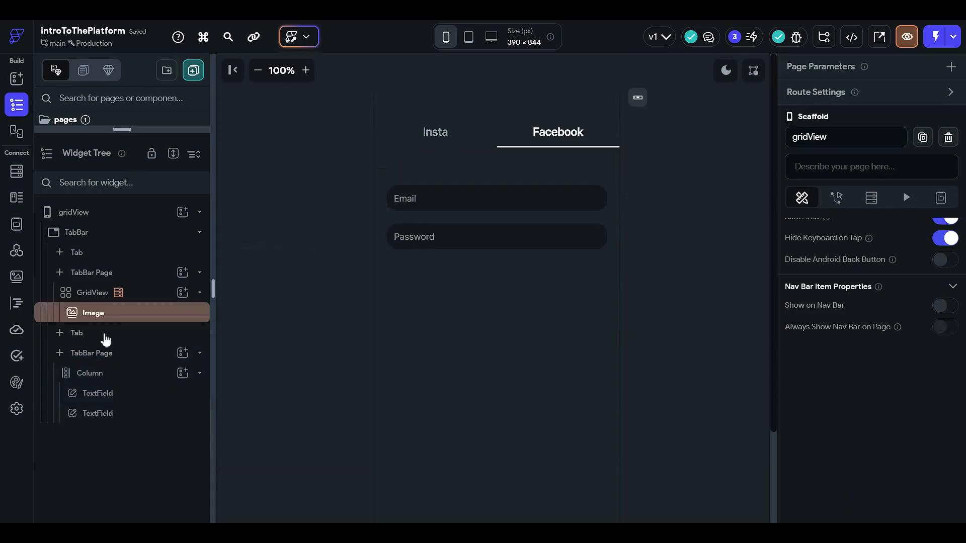
{"action": "left_click", "coordinate": [183, 374]}
{"action": "left_click", "coordinate": [187, 374]}
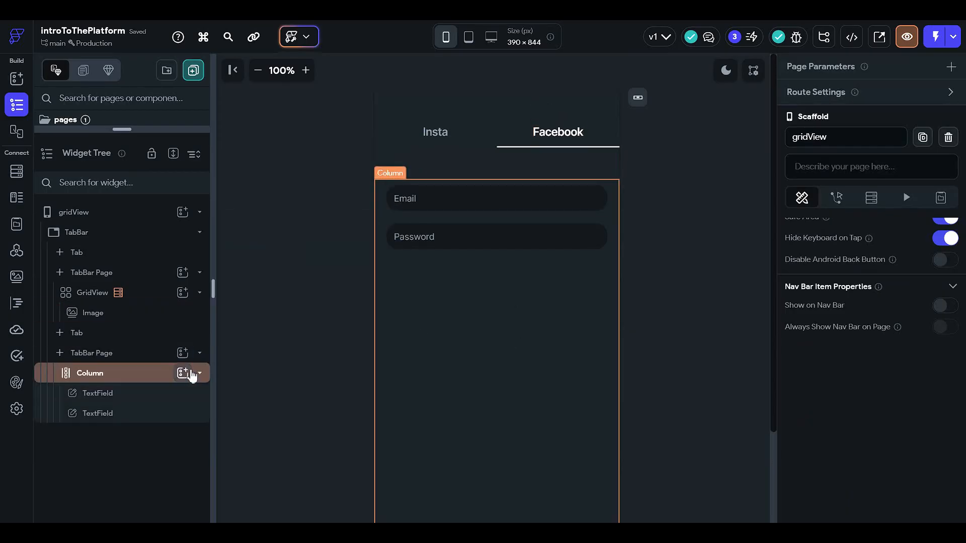
{"action": "left_click", "coordinate": [187, 374]}
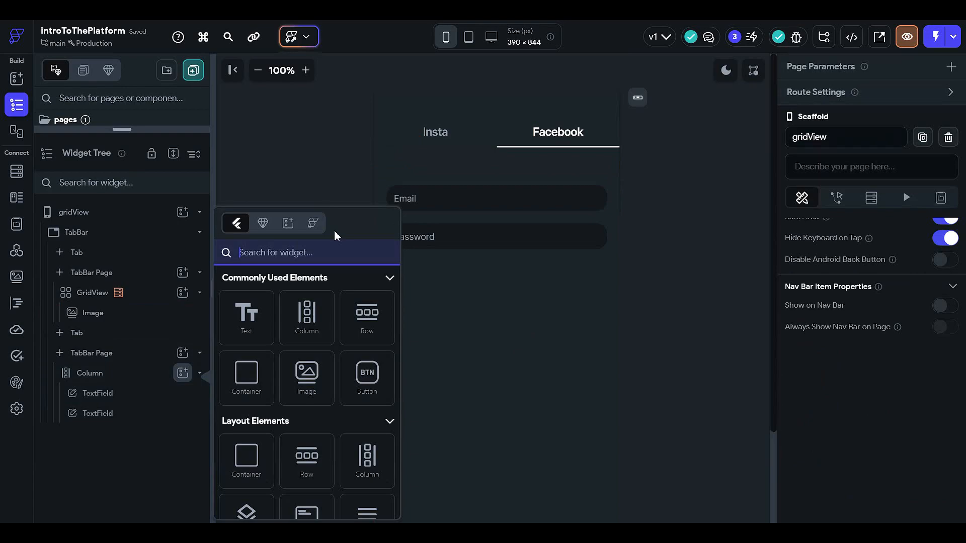
{"action": "left_click", "coordinate": [363, 373]}
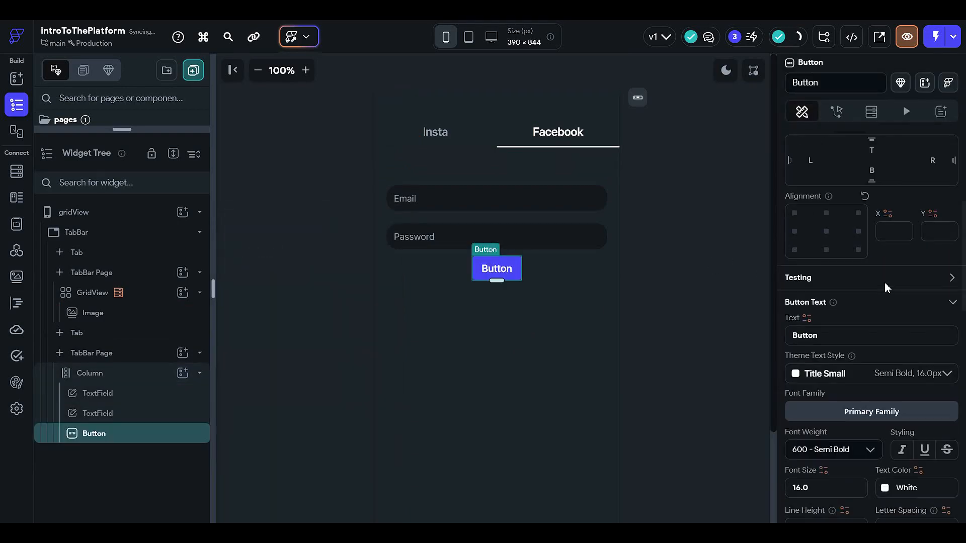
Set the button's width to 90% and its border radius to 24.
{"action": "scroll", "coordinate": [885, 282], "scroll_direction": "down", "scroll_amount": 7}
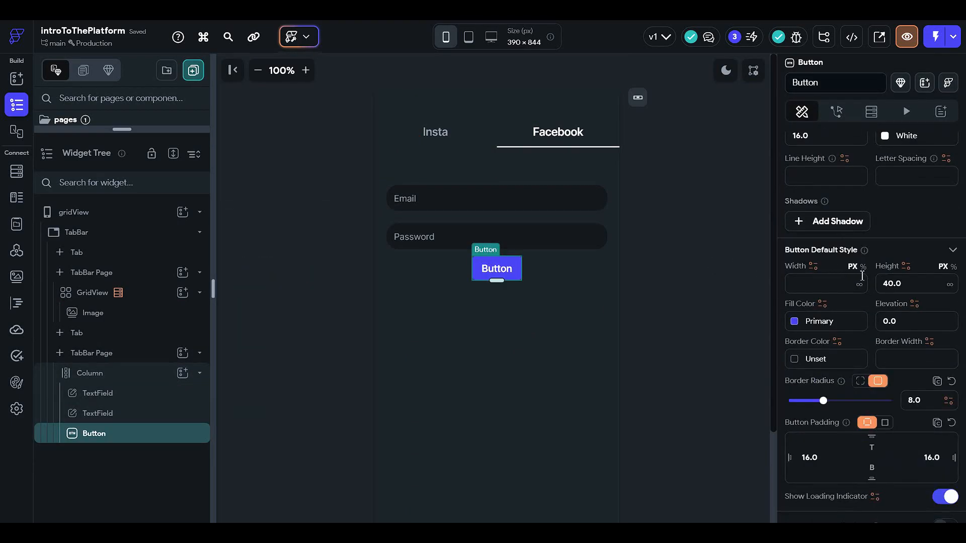
{"action": "left_click", "coordinate": [863, 267]}
{"action": "left_click", "coordinate": [832, 279]}
{"action": "type", "text": "100"}
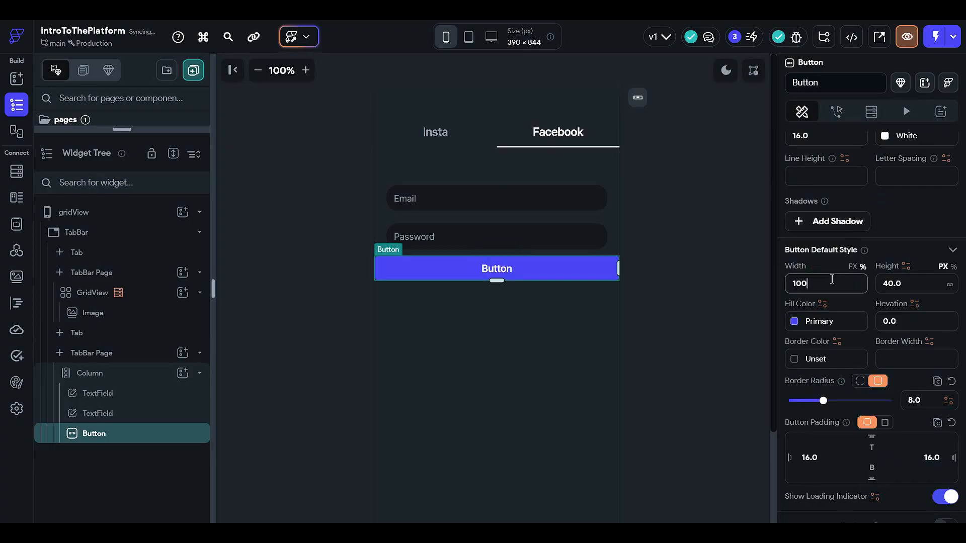
{"action": "key", "text": "ctrl+a"}
{"action": "type", "text": "90"}
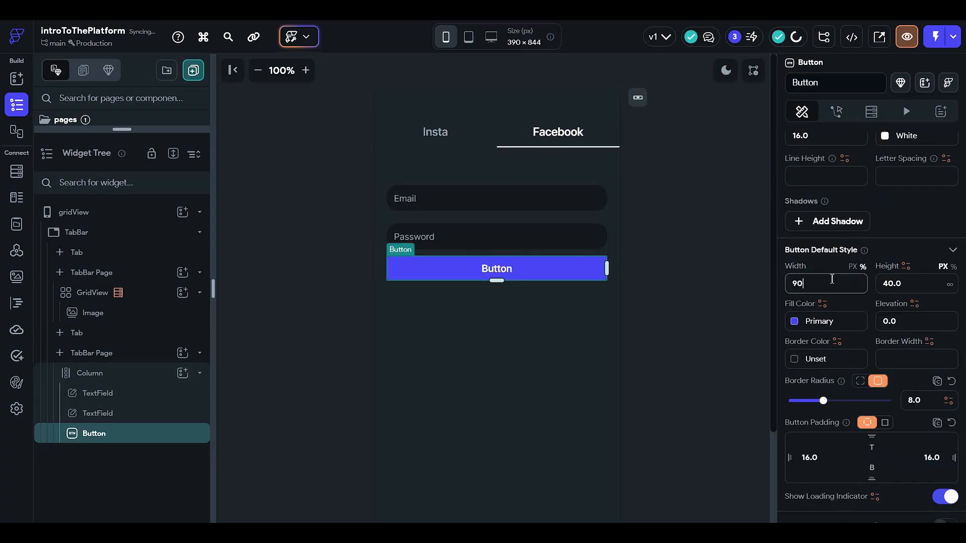
{"action": "scroll", "coordinate": [838, 344], "scroll_direction": "down", "scroll_amount": 3}
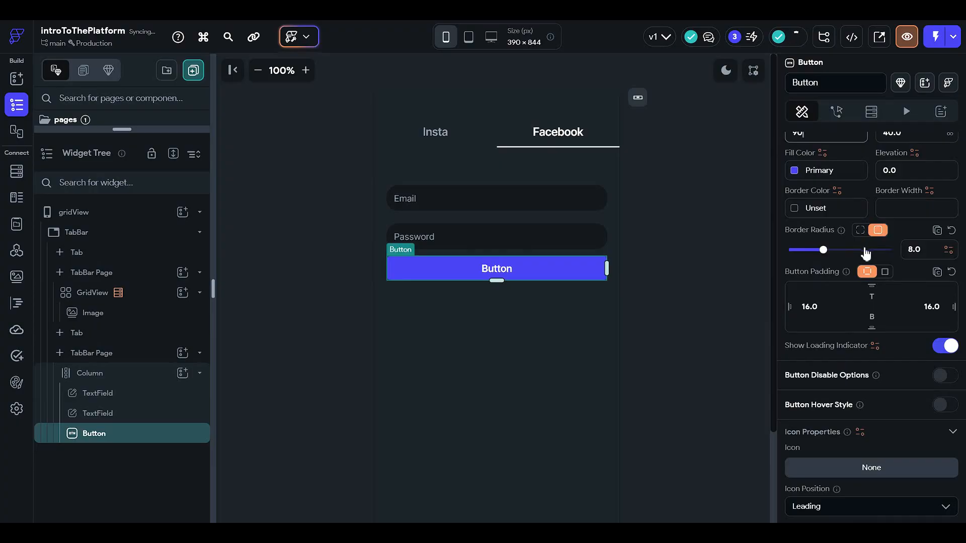
{"action": "left_click_drag", "start_coordinate": [865, 250], "coordinate": [893, 250]}
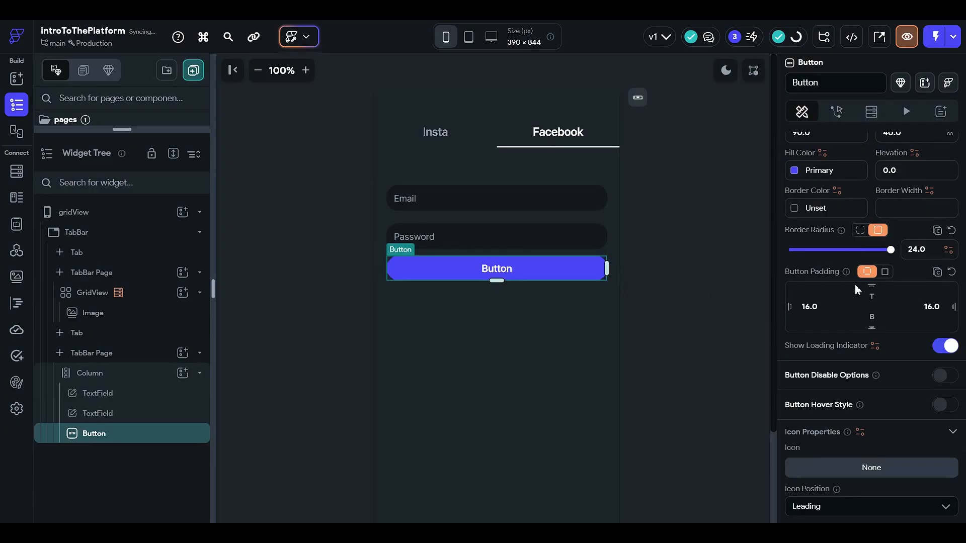
Change the button's text to "Login".
{"action": "scroll", "coordinate": [855, 290], "scroll_direction": "down", "scroll_amount": 2}
{"action": "scroll", "coordinate": [839, 324], "scroll_direction": "up", "scroll_amount": 3}
{"action": "scroll", "coordinate": [840, 324], "scroll_direction": "up", "scroll_amount": 9}
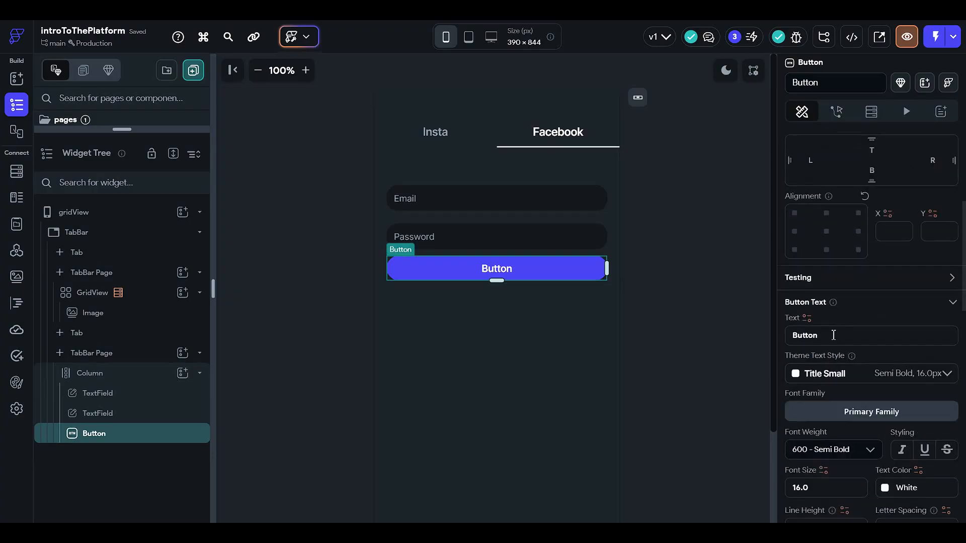
{"action": "double_click", "coordinate": [836, 335]}
{"action": "type", "text": "Login"}
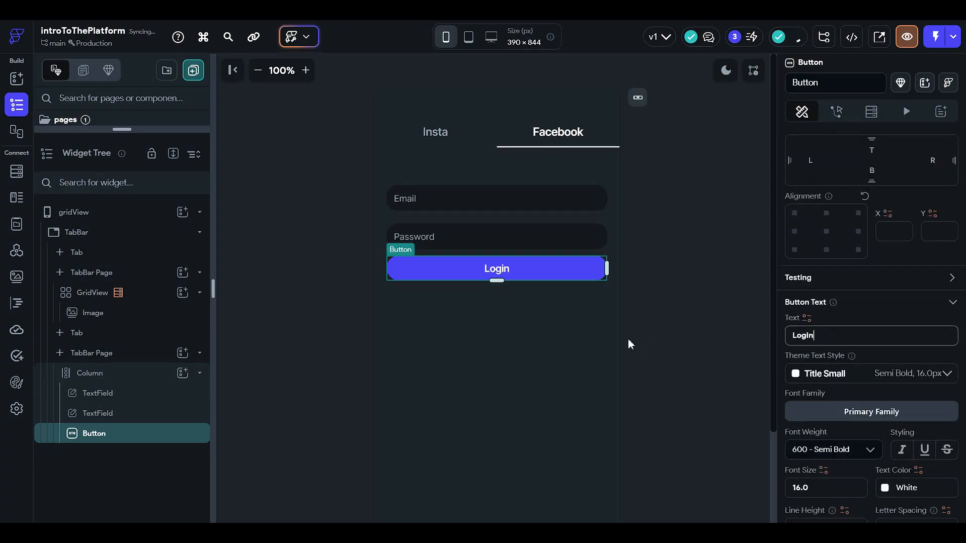
{"action": "left_click", "coordinate": [671, 315]}
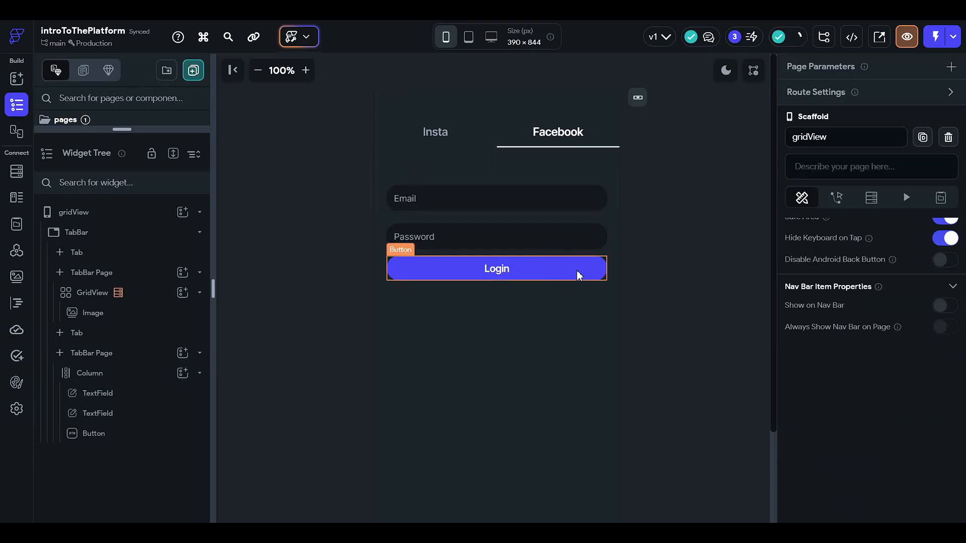
{"action": "left_click", "coordinate": [502, 223]}
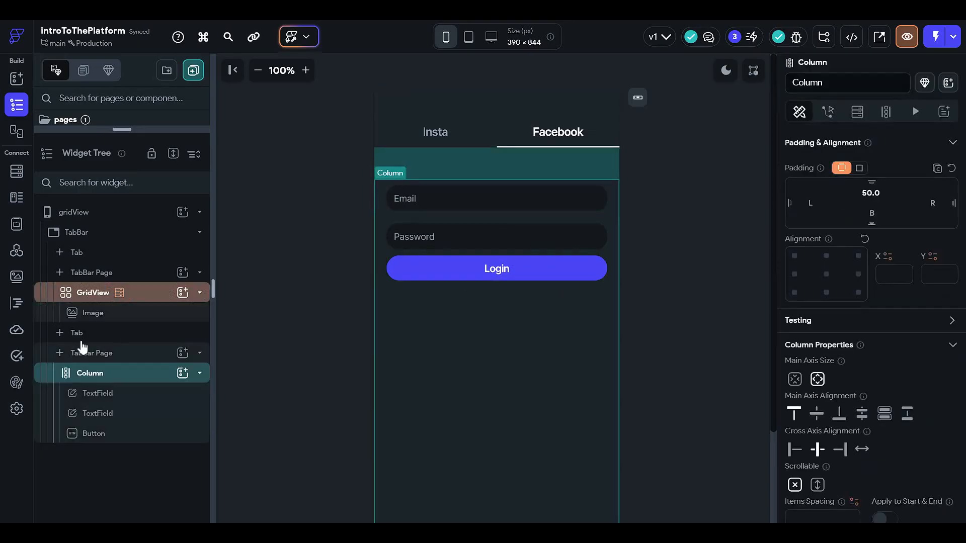
{"action": "left_click", "coordinate": [464, 278]}
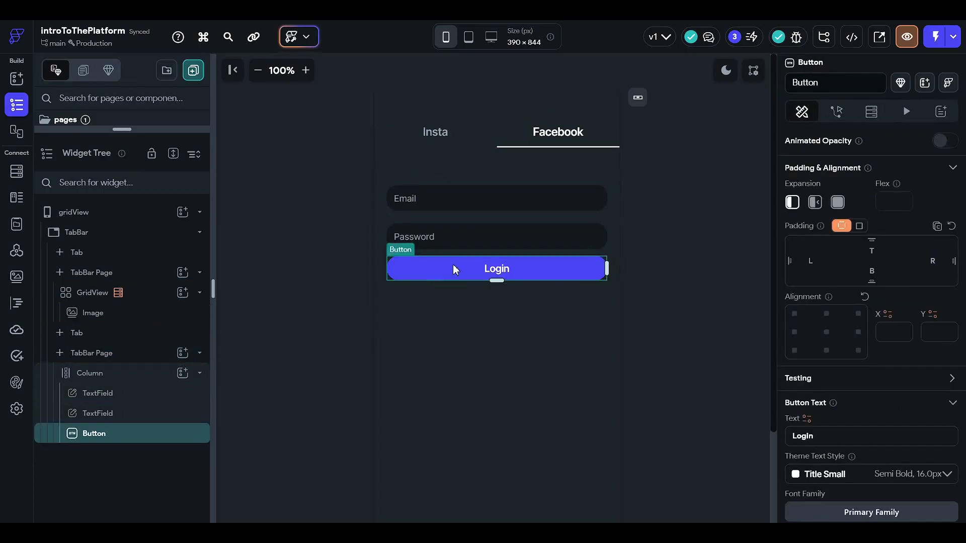
{"action": "left_click", "coordinate": [452, 206]}
{"action": "left_click", "coordinate": [459, 229]}
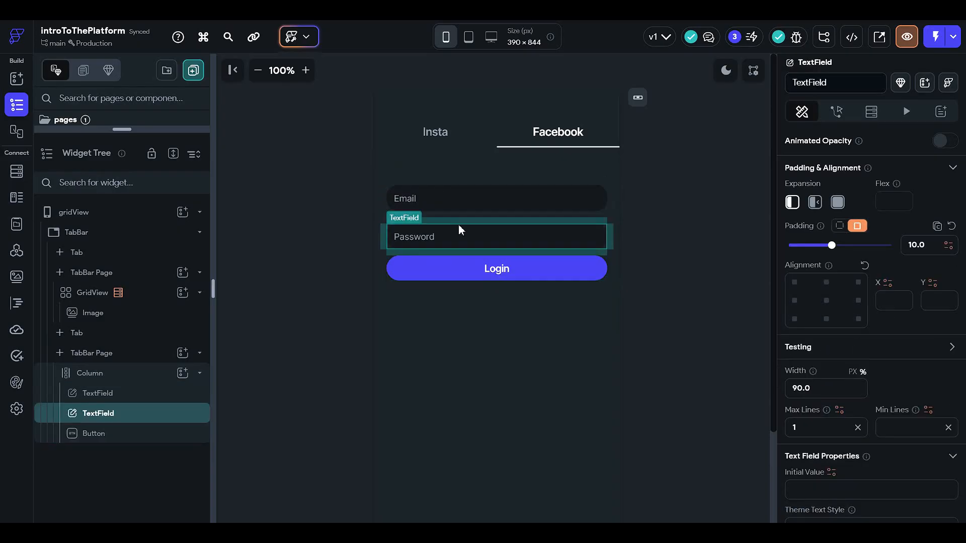
{"action": "left_click", "coordinate": [473, 263]}
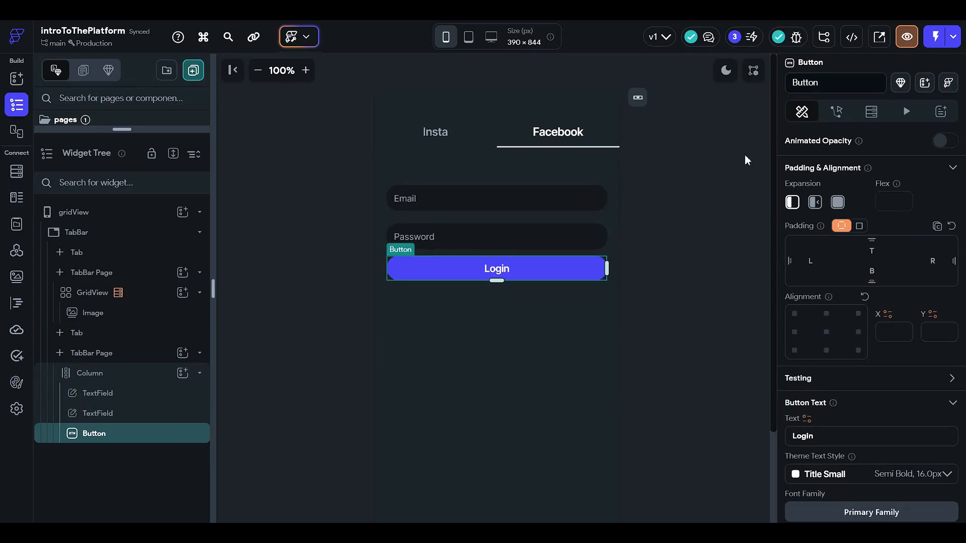
{"action": "left_click", "coordinate": [836, 111]}
{"action": "left_click", "coordinate": [925, 180]}
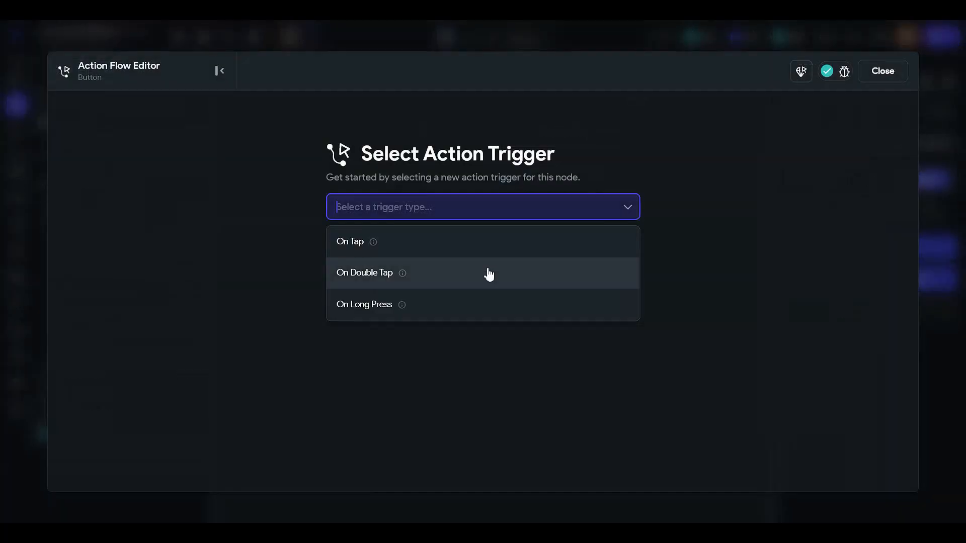
{"action": "left_click", "coordinate": [481, 242]}
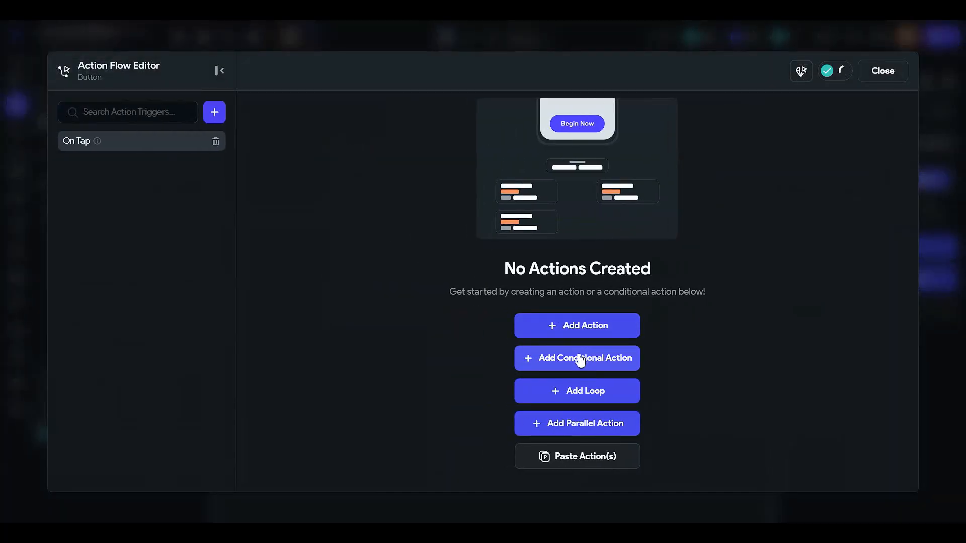
{"action": "left_click", "coordinate": [880, 70]}
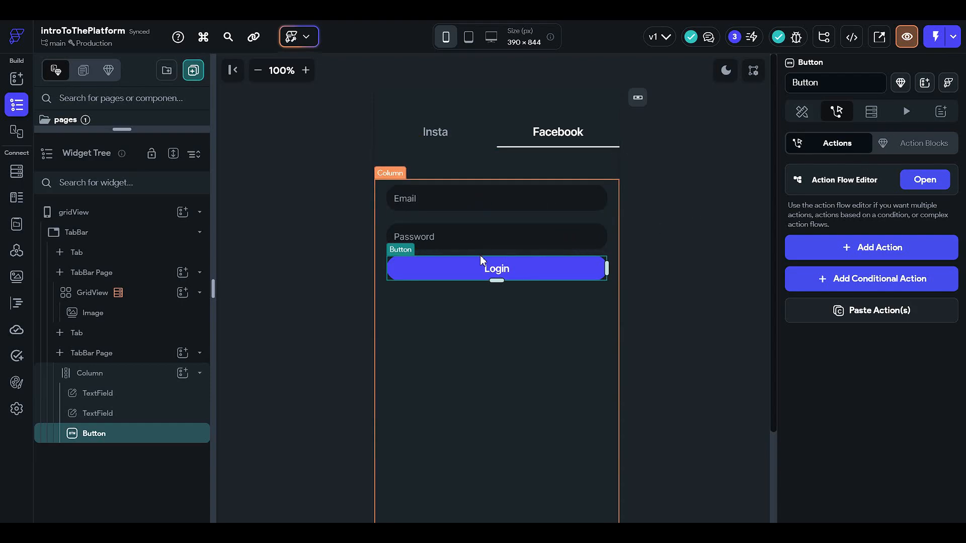
{"action": "left_click", "coordinate": [816, 113]}
{"action": "left_click", "coordinate": [732, 196]}
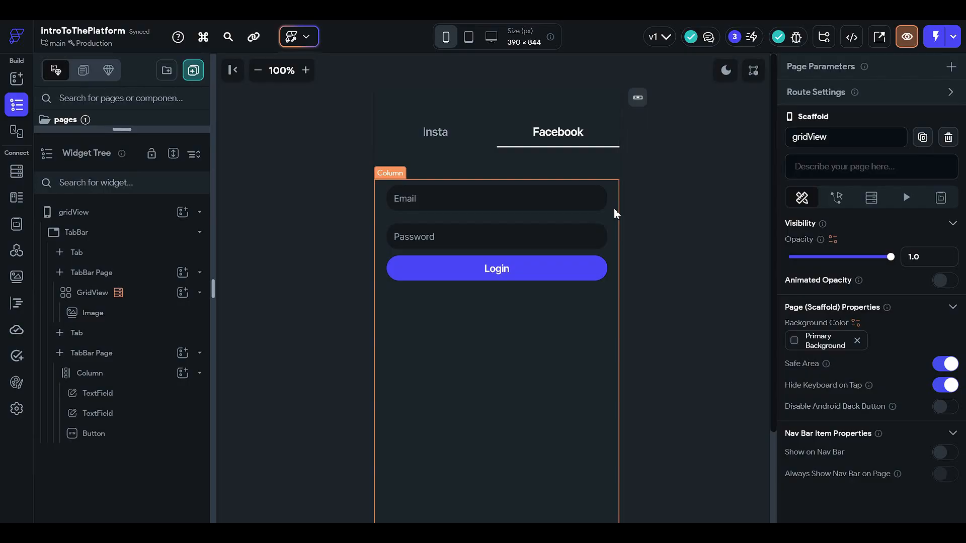
Add a Form Validation widget to the Facebook tab's column and place it above the text fields.
{"action": "left_click", "coordinate": [183, 372]}
{"action": "scroll", "coordinate": [324, 355], "scroll_direction": "down", "scroll_amount": 5}
{"action": "scroll", "coordinate": [321, 356], "scroll_direction": "down", "scroll_amount": 8}
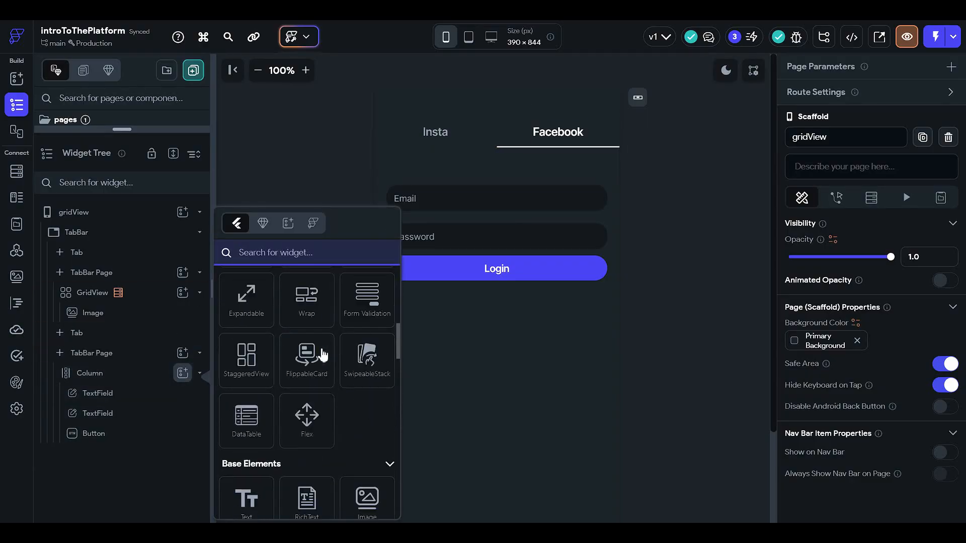
{"action": "scroll", "coordinate": [319, 352], "scroll_direction": "up", "scroll_amount": 4}
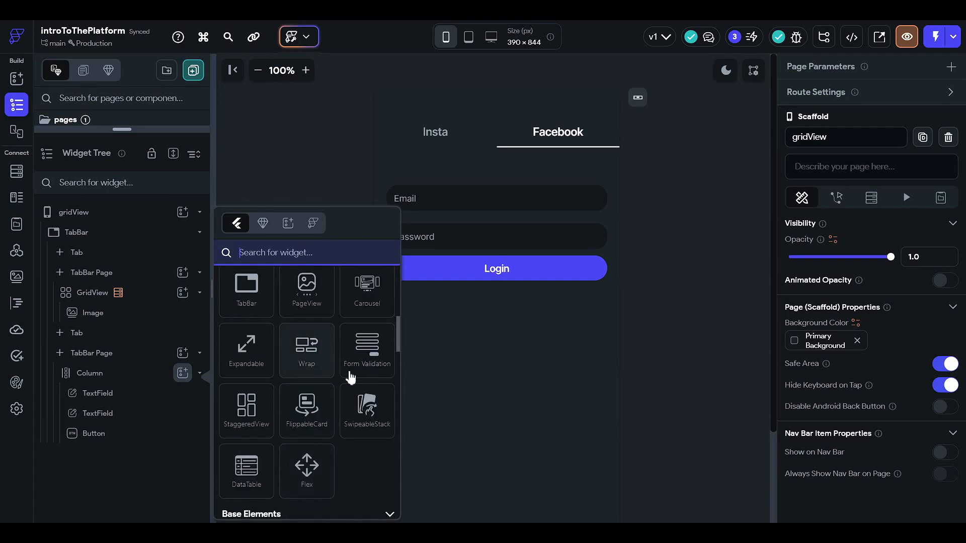
{"action": "left_click", "coordinate": [372, 356]}
{"action": "left_click_drag", "start_coordinate": [131, 467], "coordinate": [133, 390]}
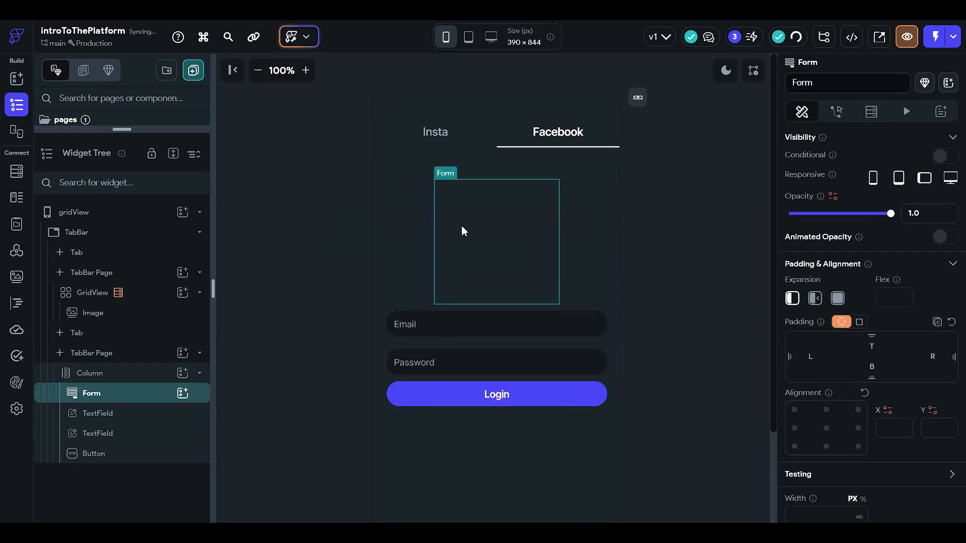
Move both text fields into the Form widget, wrapping them in a Column.
{"action": "left_click", "coordinate": [151, 414]}
{"action": "left_click_drag", "start_coordinate": [148, 434], "coordinate": [151, 395]}
{"action": "left_click", "coordinate": [160, 439]}
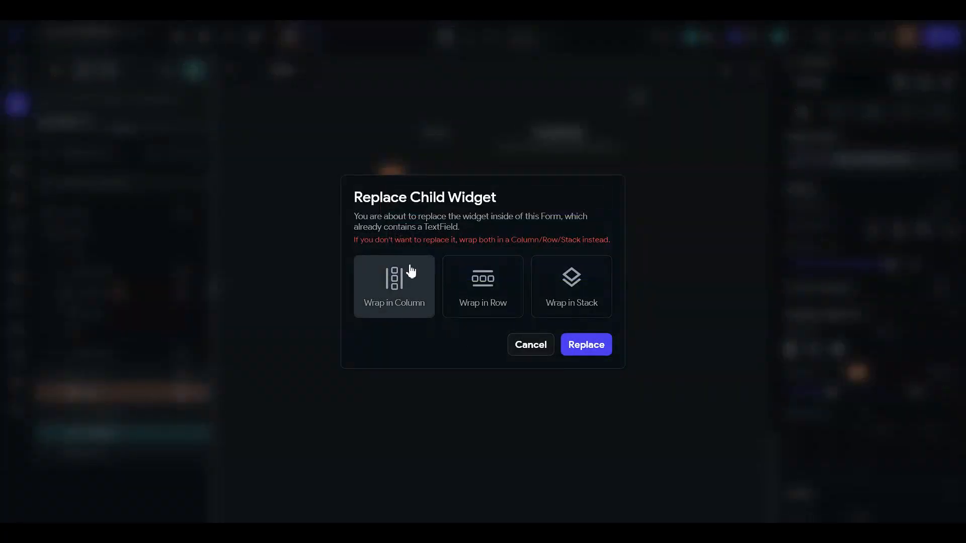
{"action": "left_click", "coordinate": [411, 271]}
Move the Email text field above the Password text field inside the form's column.
{"action": "left_click", "coordinate": [153, 414]}
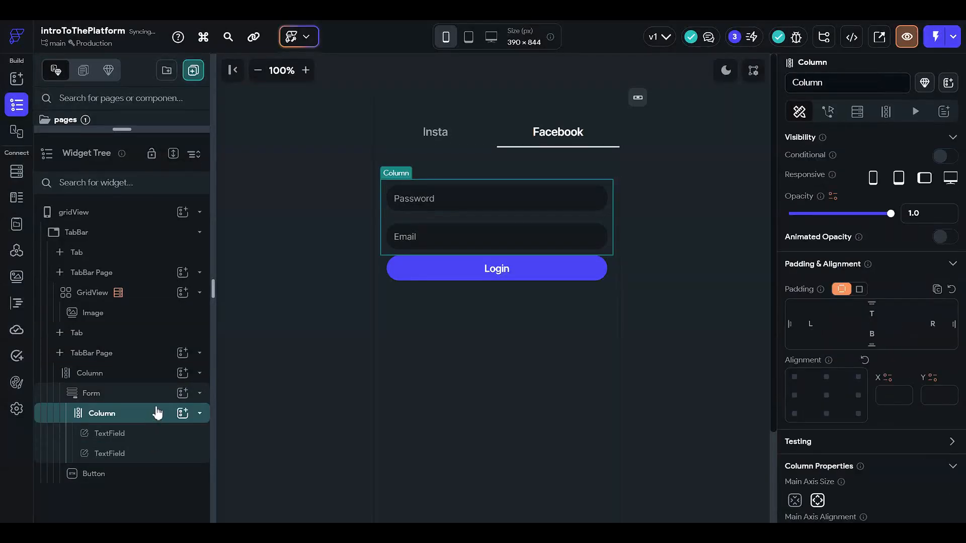
{"action": "left_click", "coordinate": [130, 393]}
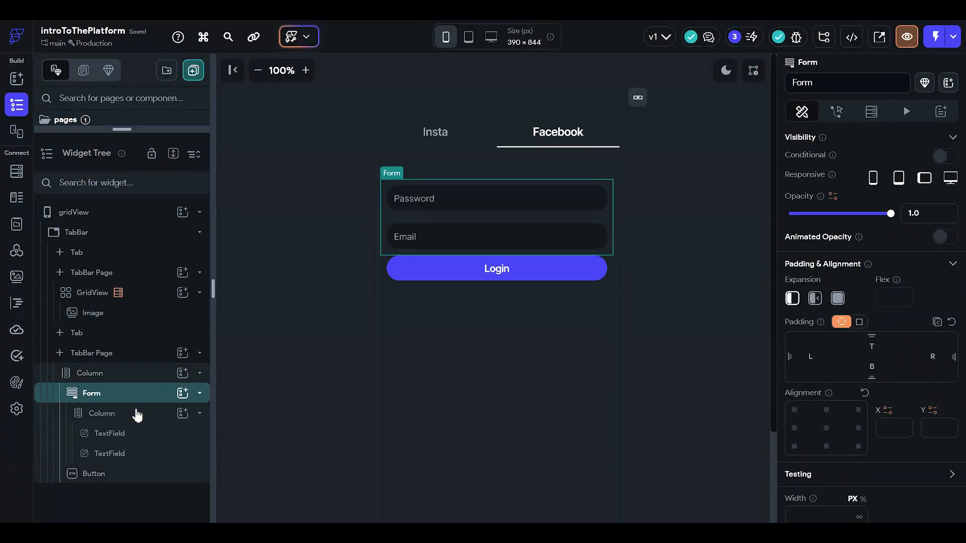
{"action": "left_click", "coordinate": [134, 413]}
{"action": "left_click", "coordinate": [157, 441]}
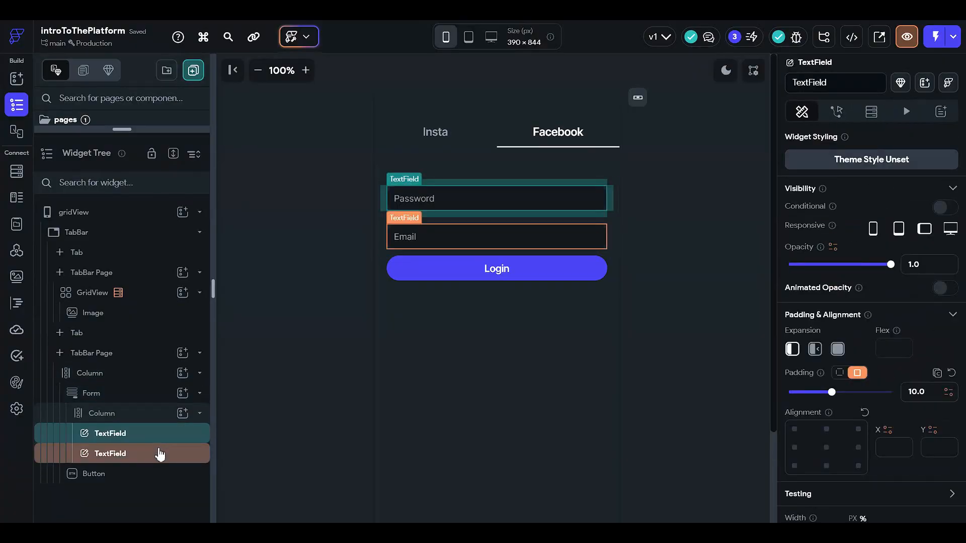
{"action": "left_click_drag", "start_coordinate": [504, 248], "coordinate": [493, 199]}
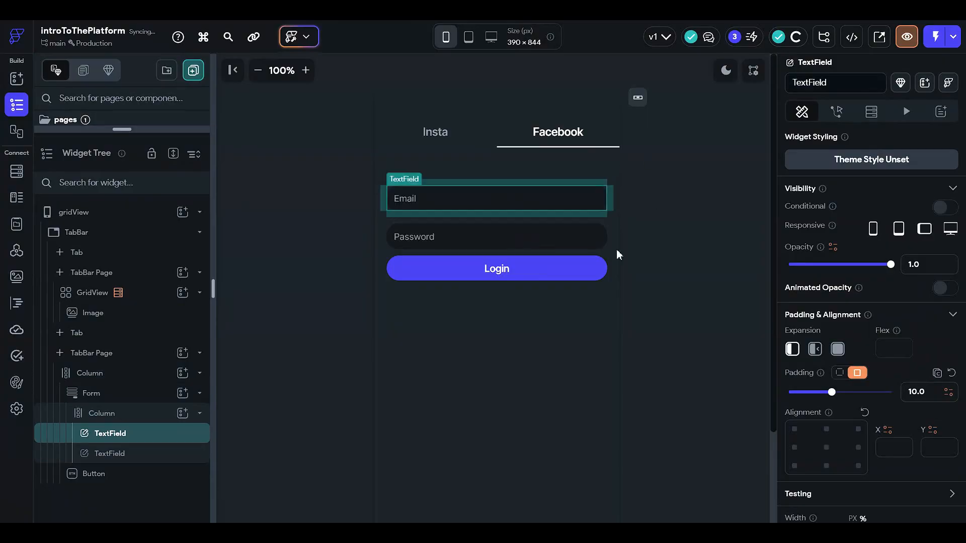
Rename the Email text field widget to "email" and the Password text field widget to "Password".
{"action": "double_click", "coordinate": [835, 89]}
{"action": "type", "text": "ea"}
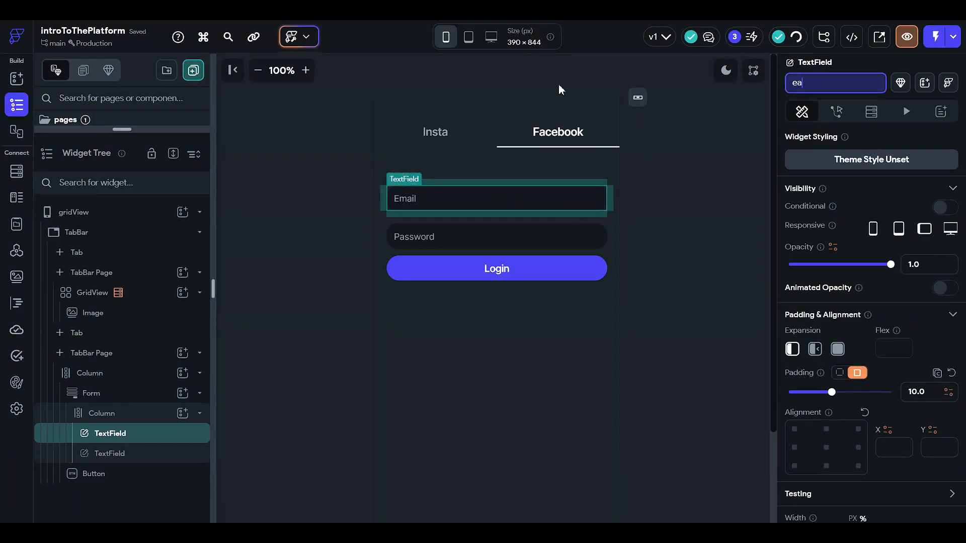
{"action": "type", "text": "mail"}
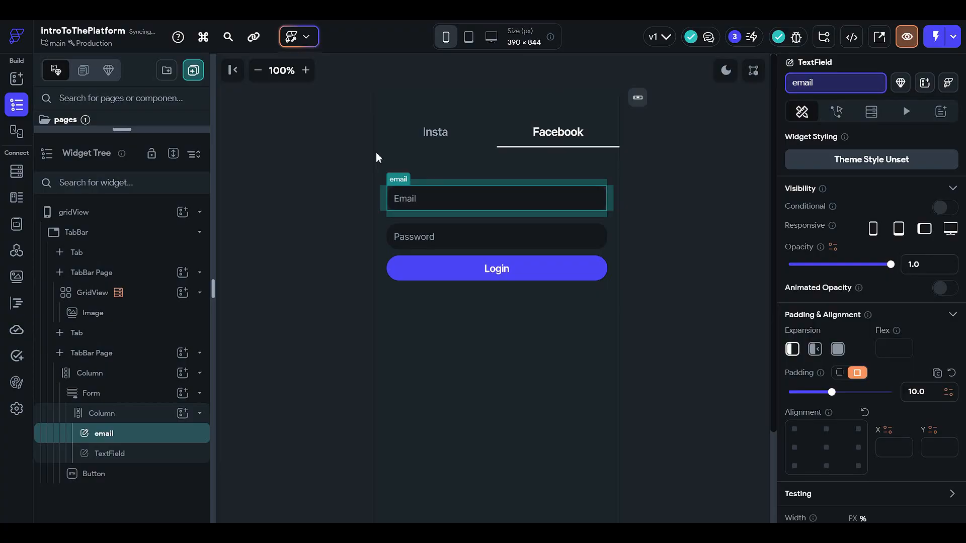
{"action": "left_click", "coordinate": [400, 238]}
{"action": "left_click", "coordinate": [880, 91]}
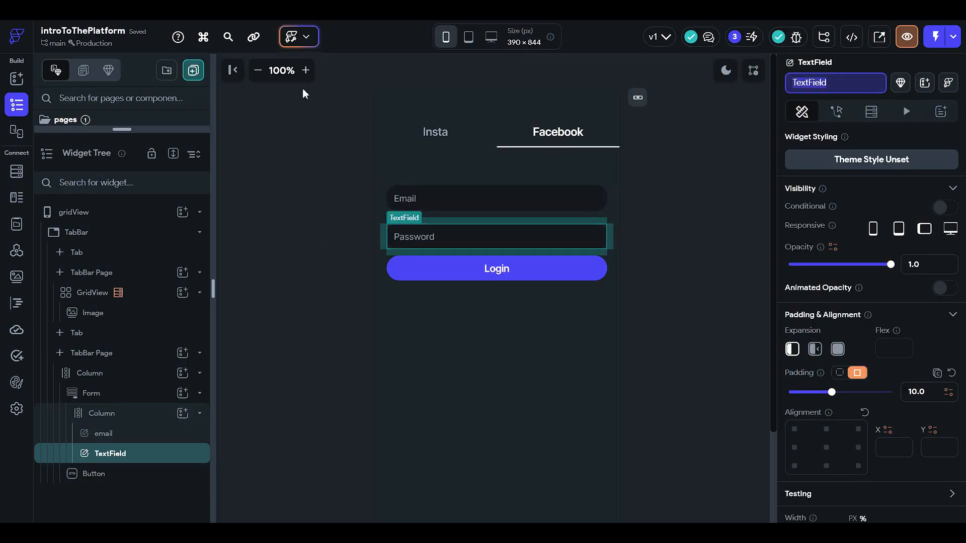
{"action": "type", "text": "Password"}
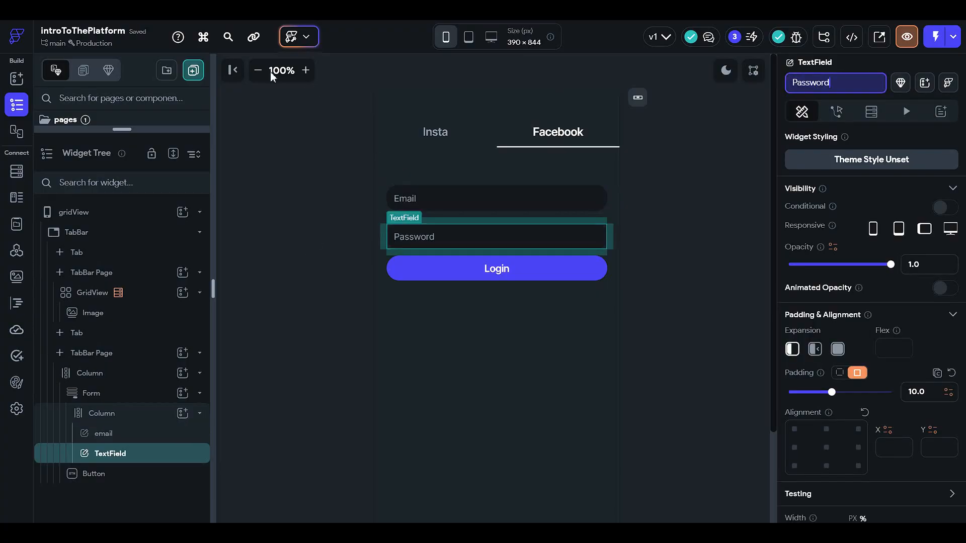
{"action": "key", "text": "Return"}
Add a Validate Form action to the Login button's On Tap trigger.
{"action": "left_click", "coordinate": [538, 265]}
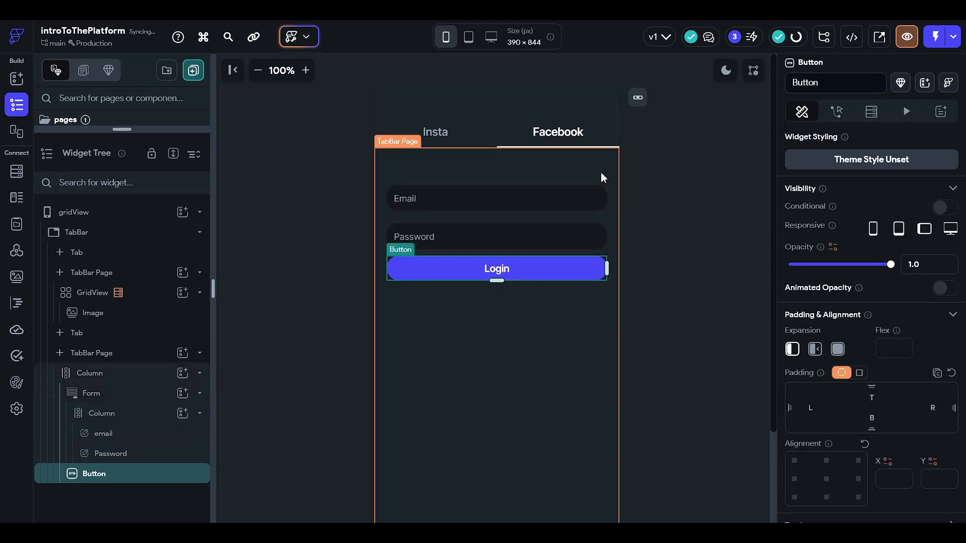
{"action": "left_click", "coordinate": [837, 111]}
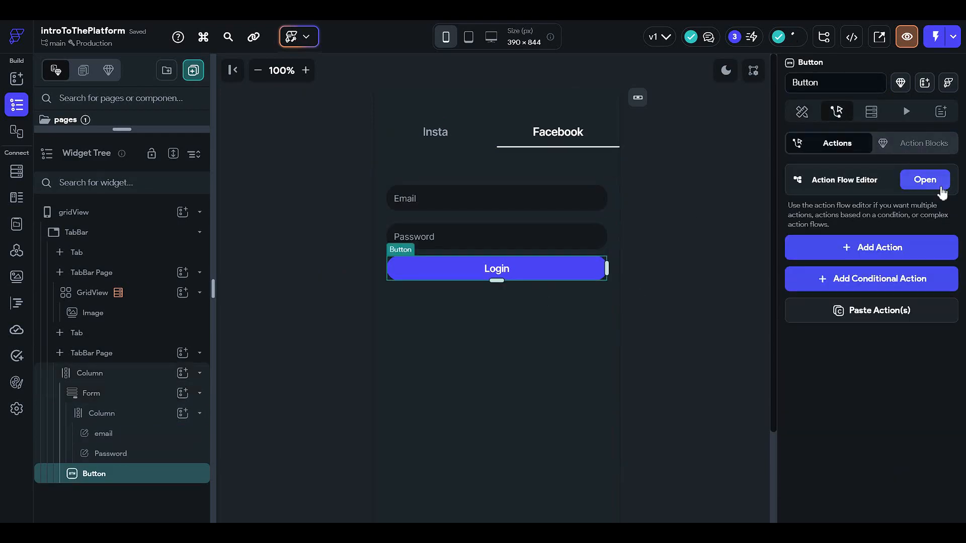
{"action": "left_click", "coordinate": [930, 181]}
{"action": "left_click", "coordinate": [592, 320]}
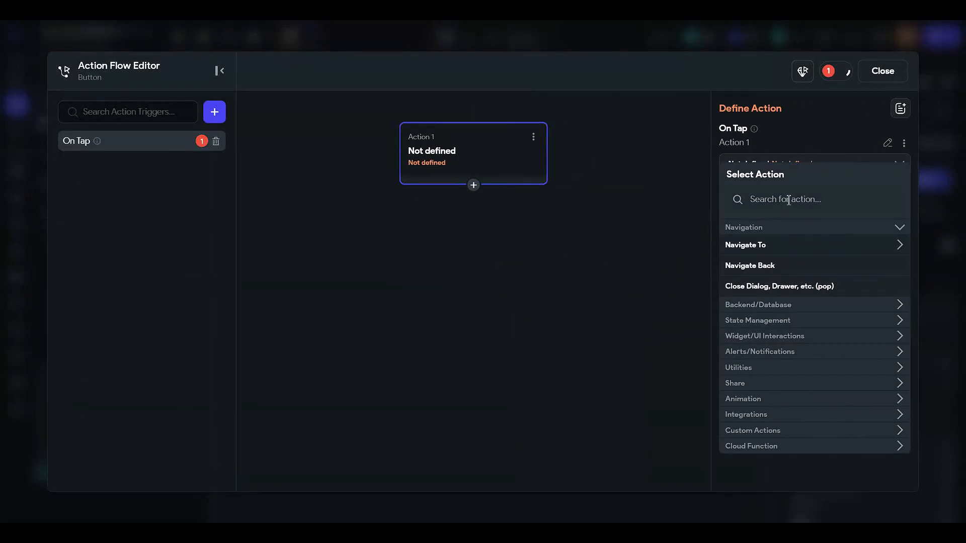
{"action": "type", "text": "form"}
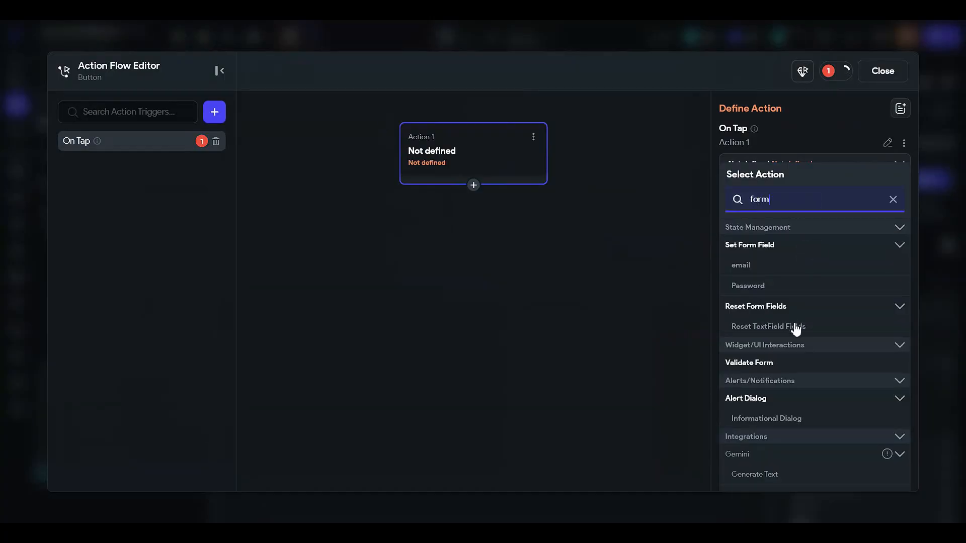
{"action": "left_click", "coordinate": [763, 367]}
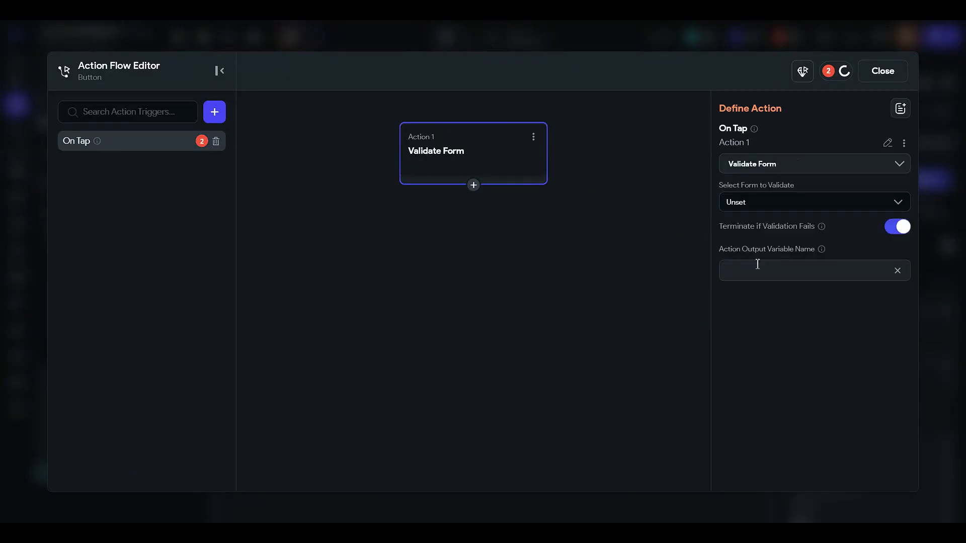
{"action": "left_click", "coordinate": [768, 206]}
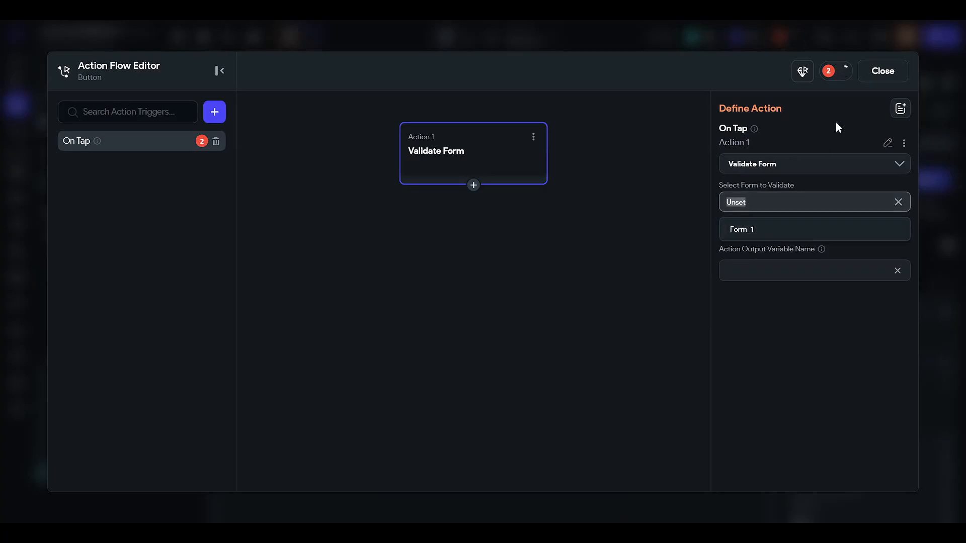
{"action": "left_click", "coordinate": [883, 71]}
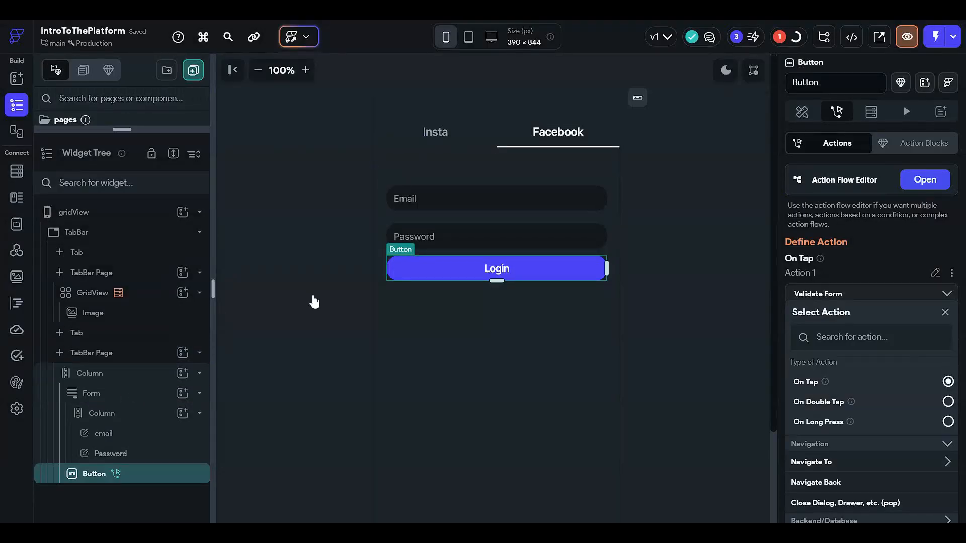
Rename the Form widget to "loginValidationForm".
{"action": "left_click", "coordinate": [128, 394]}
{"action": "double_click", "coordinate": [843, 83]}
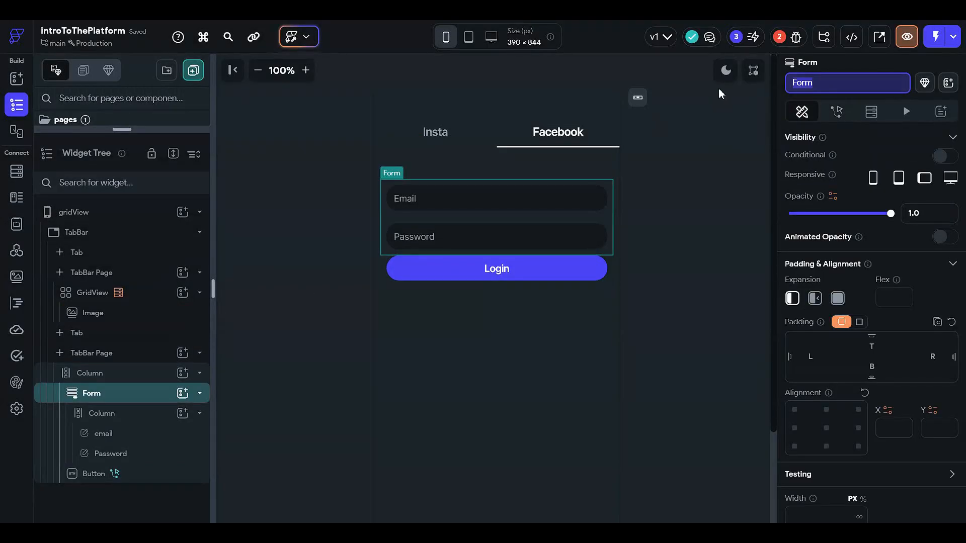
{"action": "type", "text": "login"}
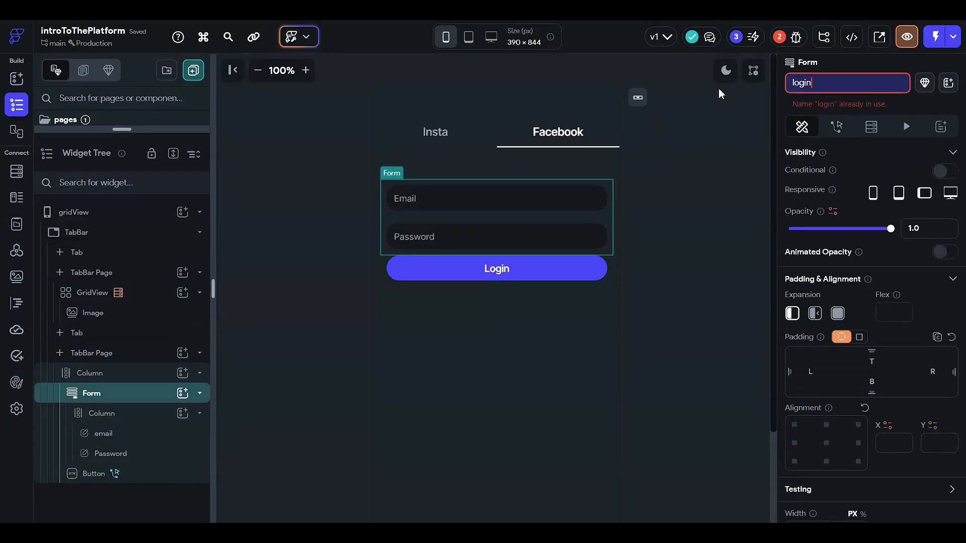
{"action": "type", "text": "Validation"}
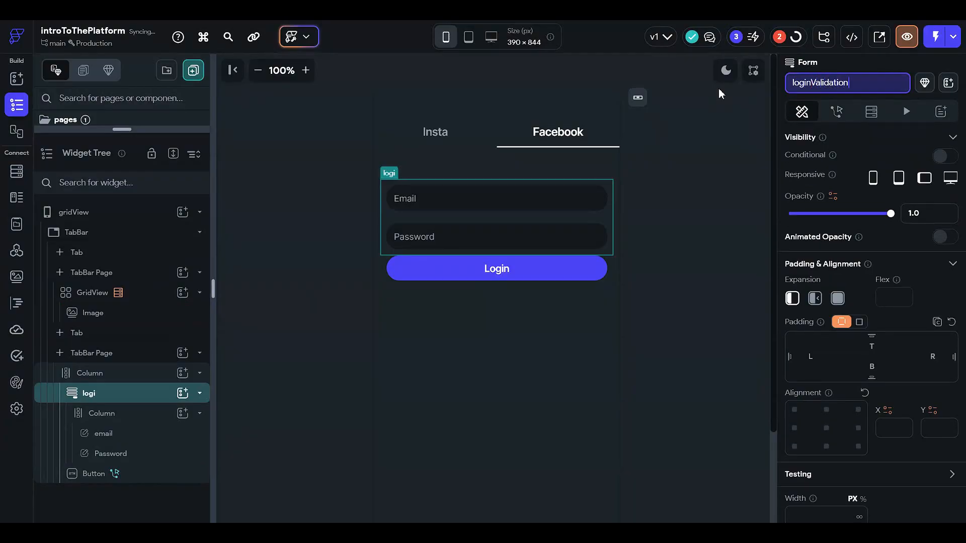
{"action": "type", "text": "Form"}
{"action": "key", "text": "Return"}
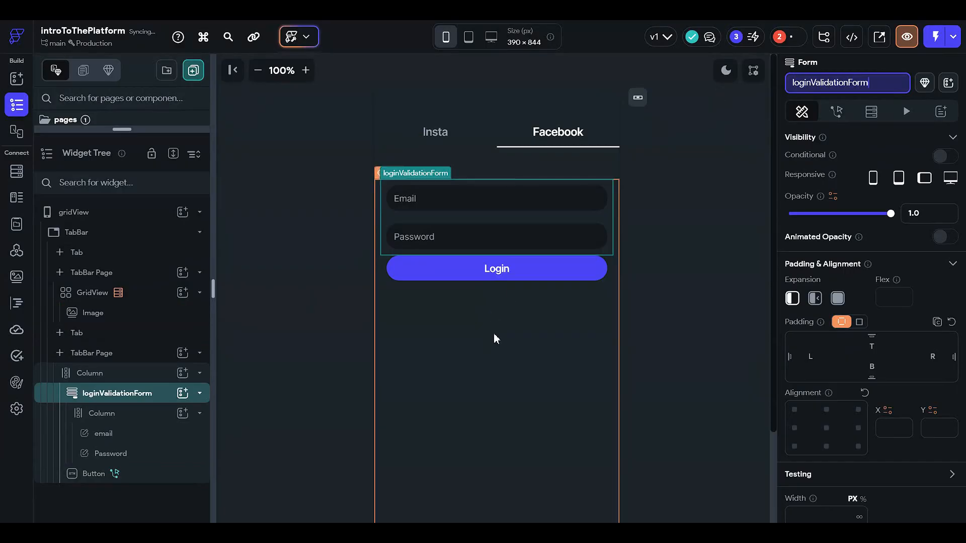
Set loginValidationForm as the form to validate in the Login button's Validate Form action.
{"action": "left_click", "coordinate": [514, 278]}
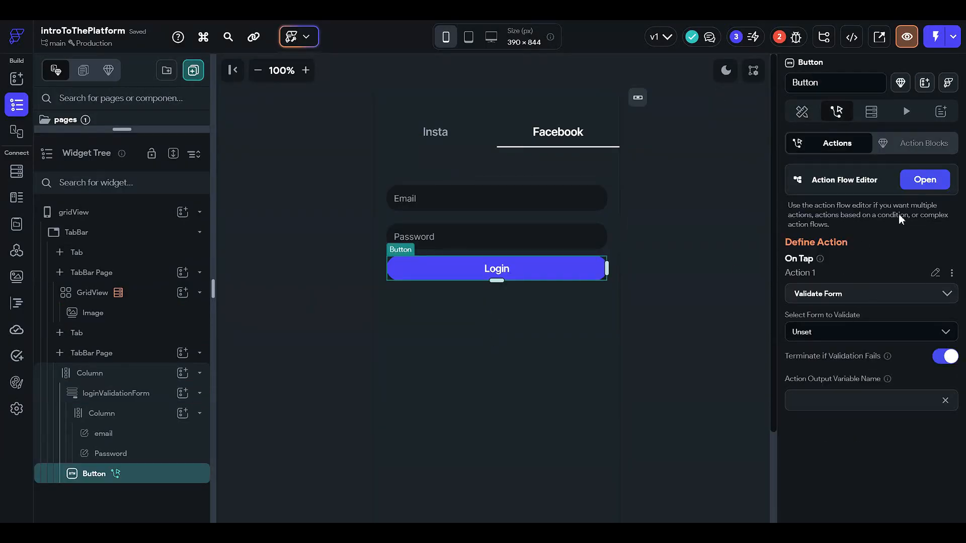
{"action": "left_click", "coordinate": [852, 336]}
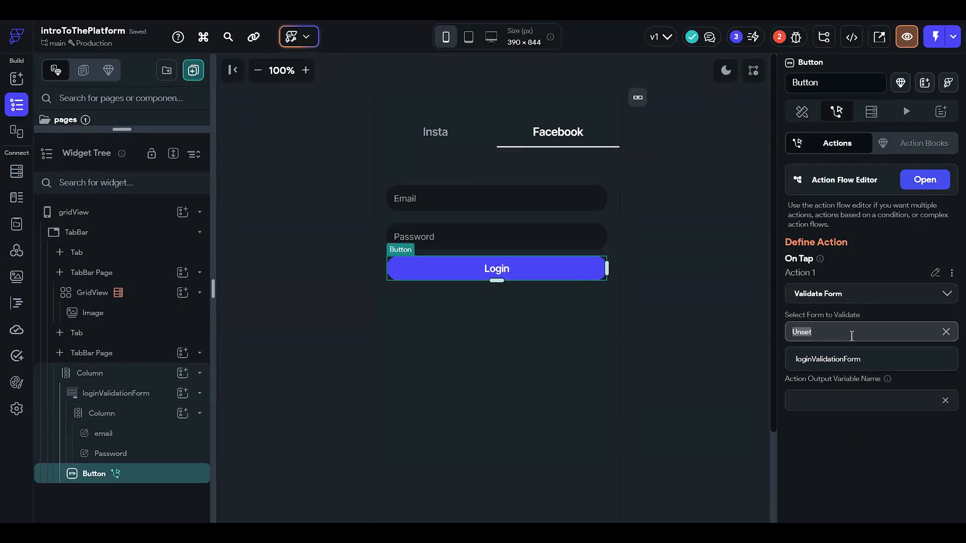
{"action": "left_click", "coordinate": [871, 361]}
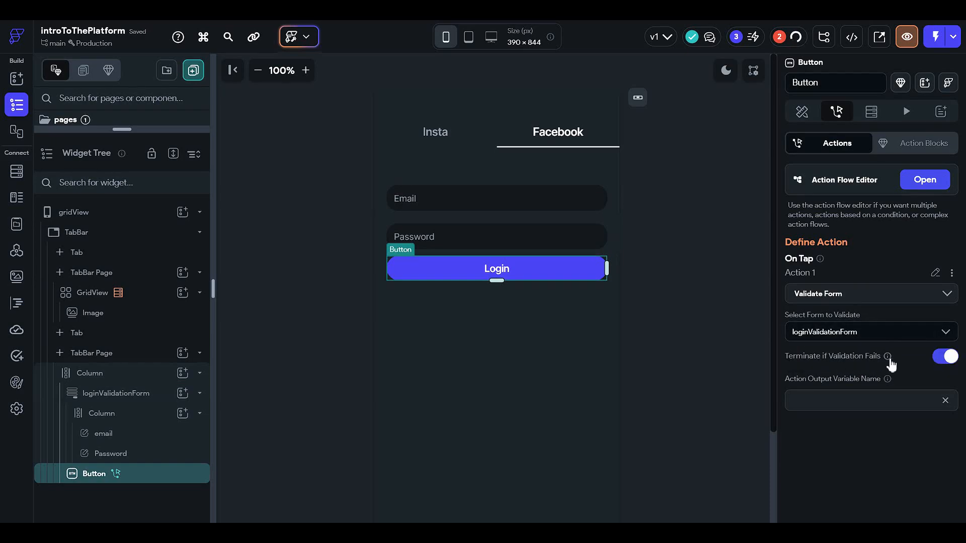
{"action": "mouse_move", "coordinate": [889, 358]}
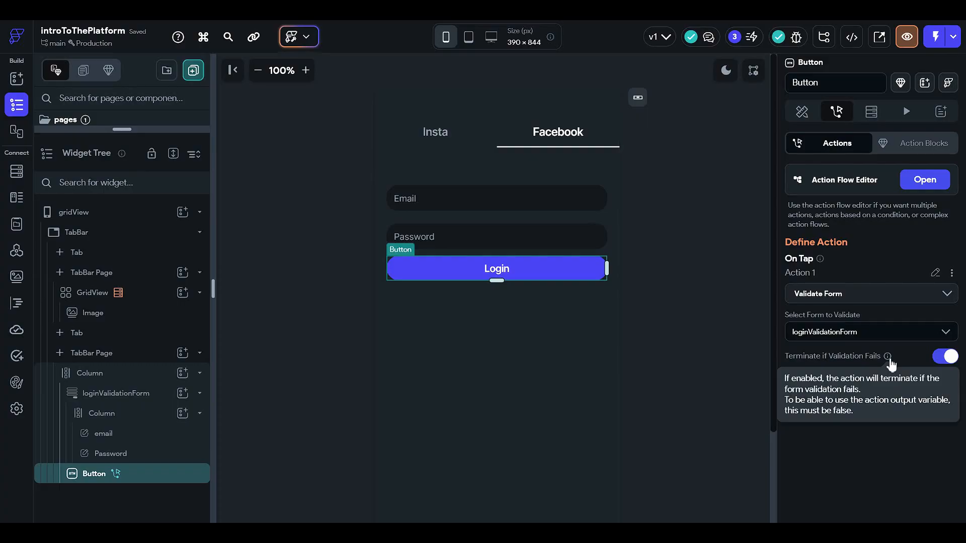
Add a Show Snack Bar action after Validate Form in the Login button's action flow.
{"action": "left_click", "coordinate": [925, 182]}
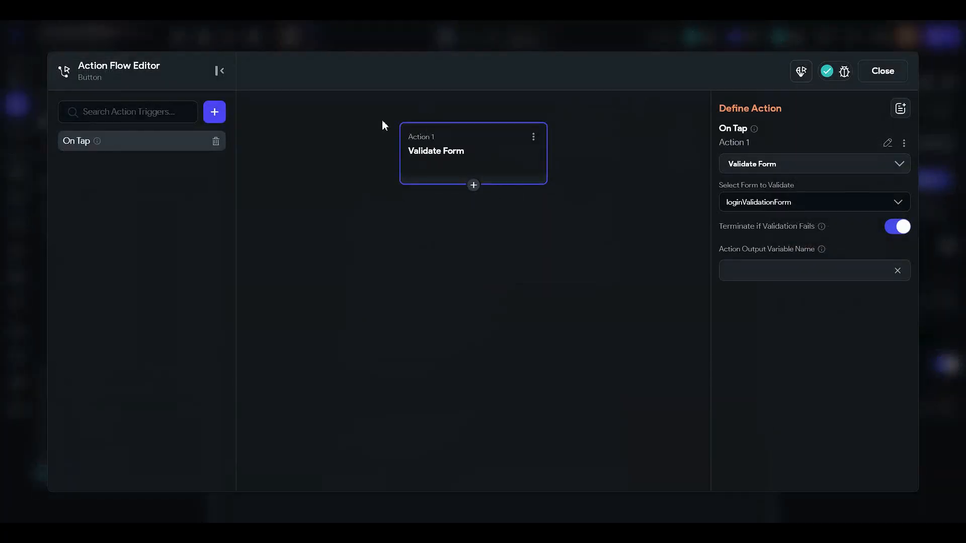
{"action": "left_click", "coordinate": [473, 185]}
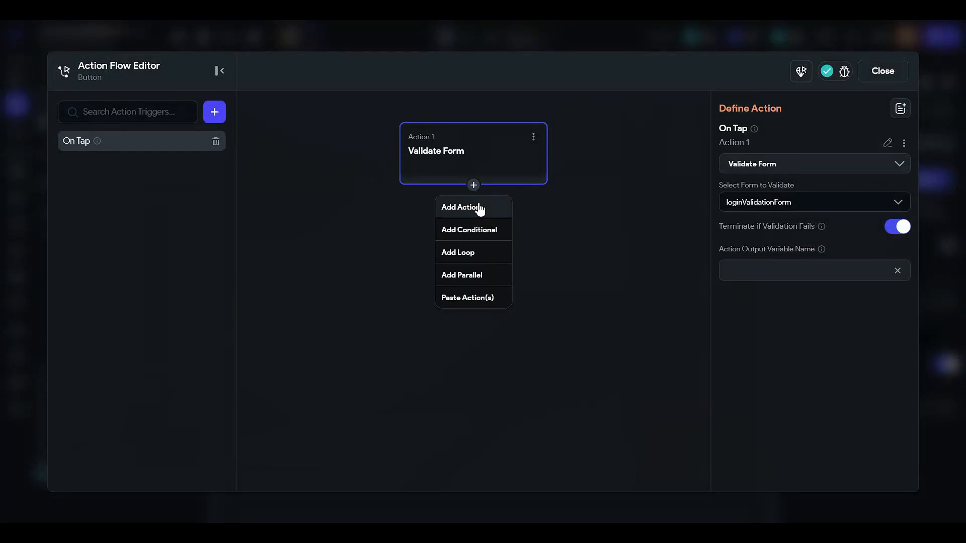
{"action": "left_click", "coordinate": [468, 211]}
{"action": "left_click", "coordinate": [846, 200]}
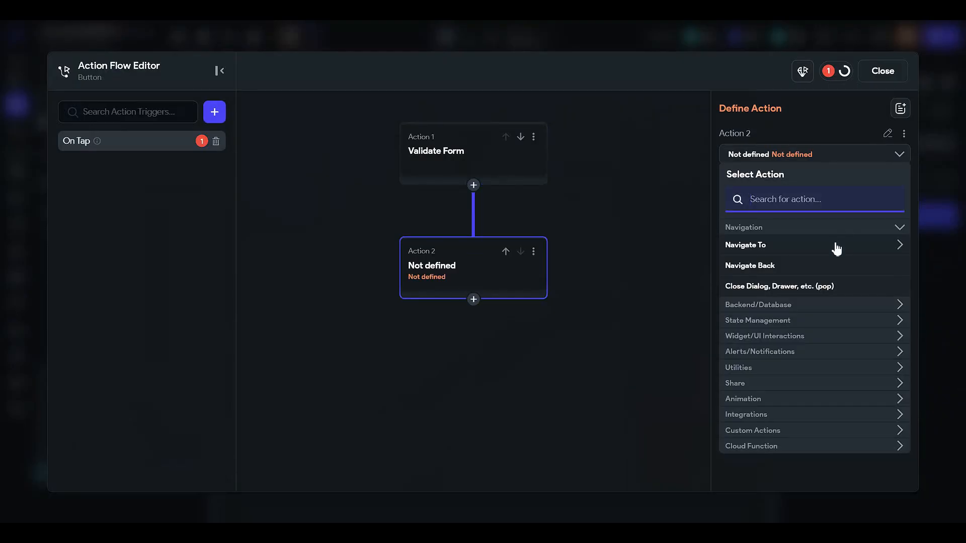
{"action": "type", "text": "snack"}
{"action": "left_click", "coordinate": [835, 247]}
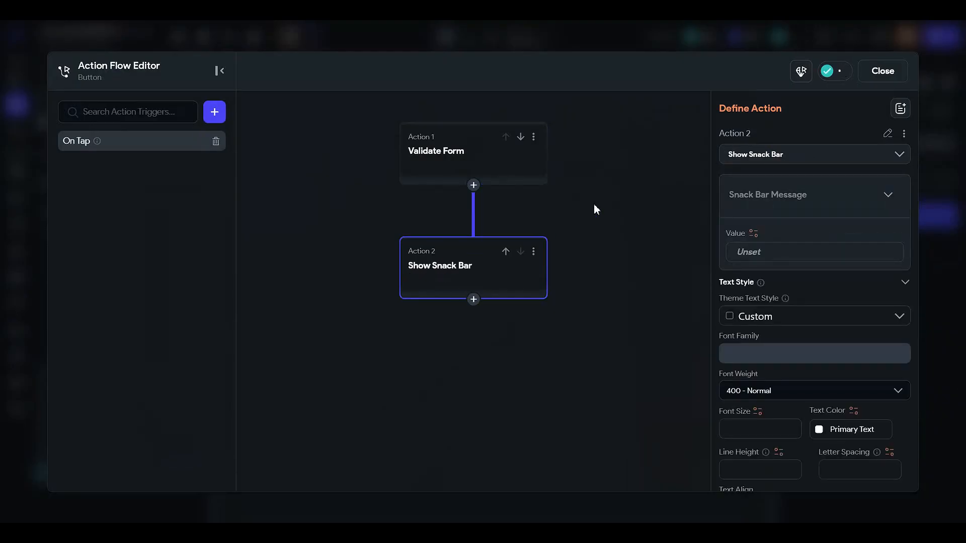
Set the snack bar message to "You are logged in successfully." and close the action flow.
{"action": "left_click", "coordinate": [779, 247]}
{"action": "type", "text": "You are logged in successf"}
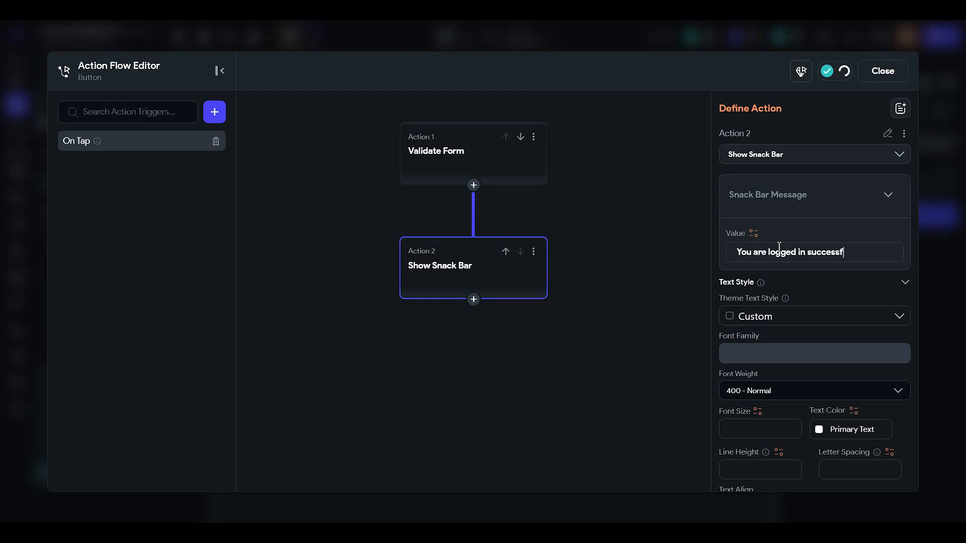
{"action": "type", "text": "ully."}
{"action": "left_click", "coordinate": [444, 162]}
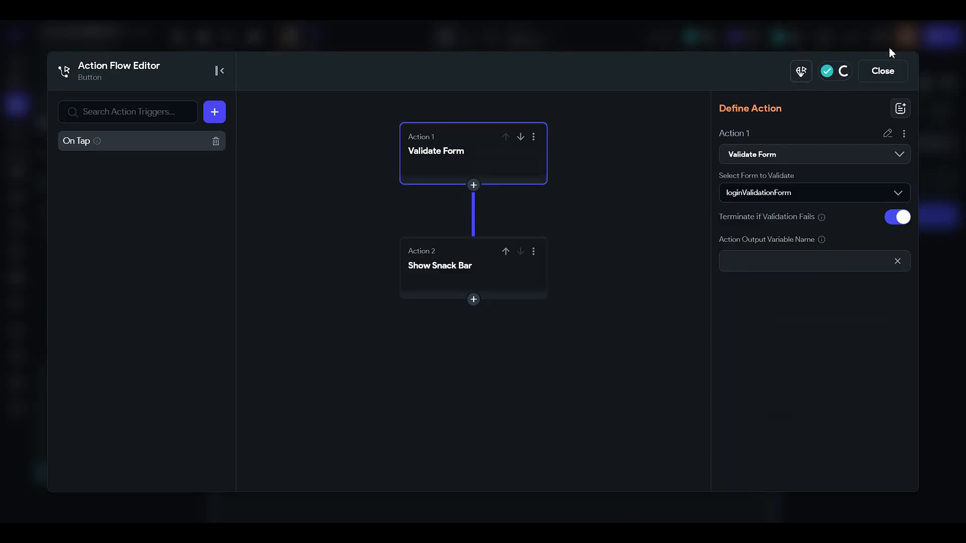
{"action": "left_click", "coordinate": [898, 70]}
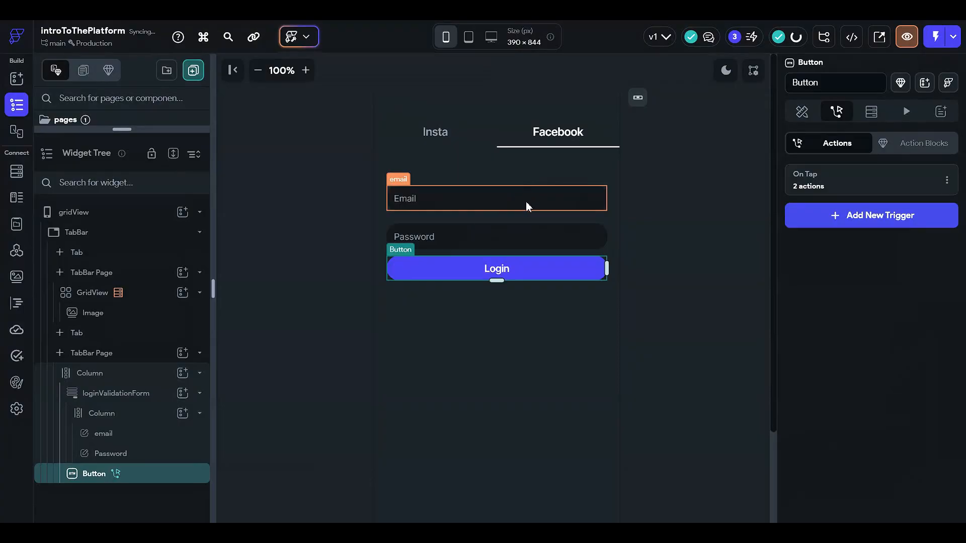
Reopen the Login button's On Tap action flow and review the settings of its Validate Form and Show Snack Bar actions.
{"action": "left_click", "coordinate": [862, 180]}
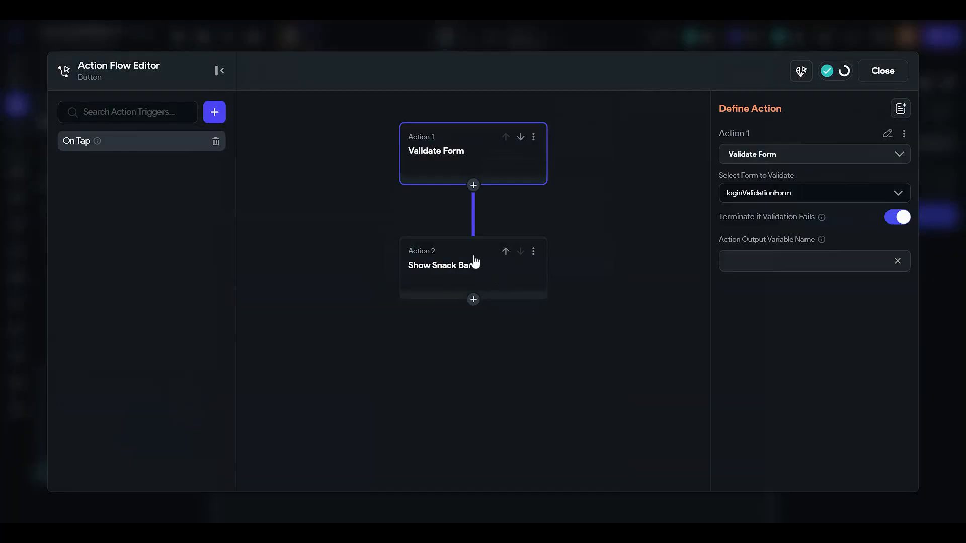
{"action": "left_click", "coordinate": [475, 262]}
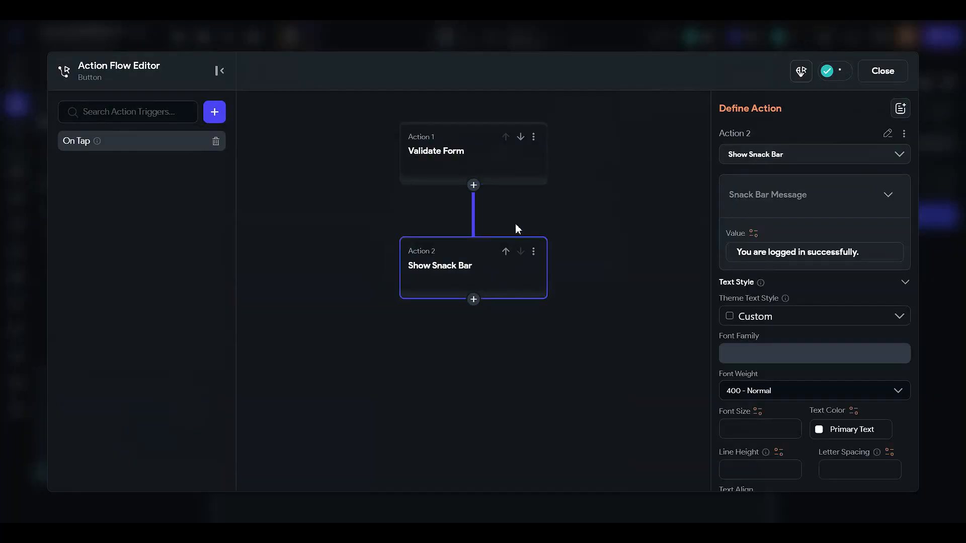
{"action": "left_click", "coordinate": [495, 166]}
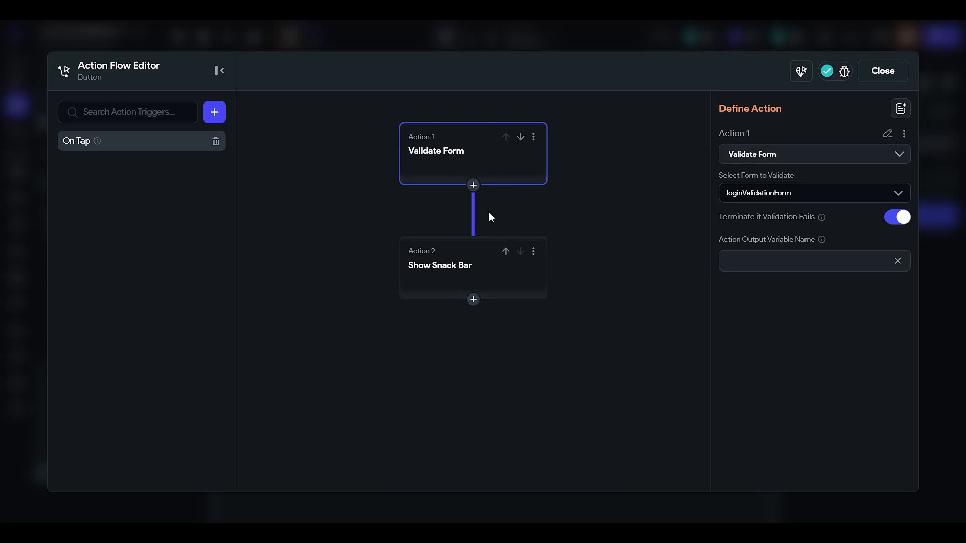
{"action": "left_click", "coordinate": [472, 267]}
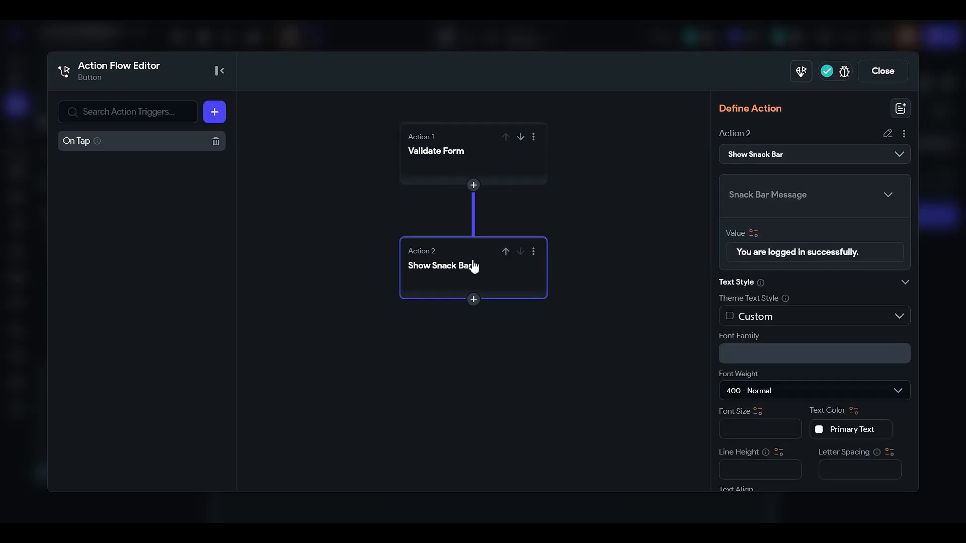
{"action": "left_click", "coordinate": [446, 158]}
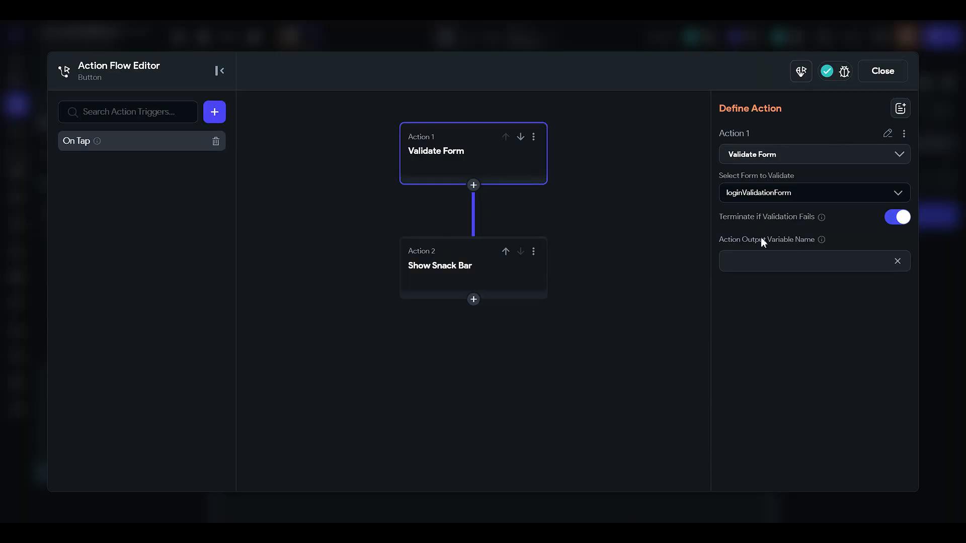
{"action": "left_click", "coordinate": [886, 72]}
{"action": "left_click", "coordinate": [469, 287]}
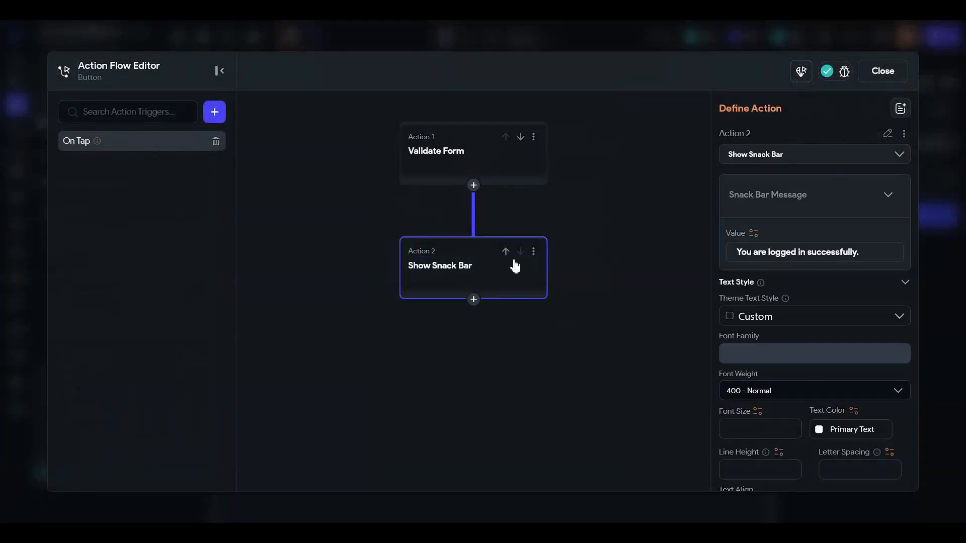
Name the Validate Form action's output variable "successfull" and cut the Show Snack Bar action from the flow.
{"action": "left_click", "coordinate": [483, 152]}
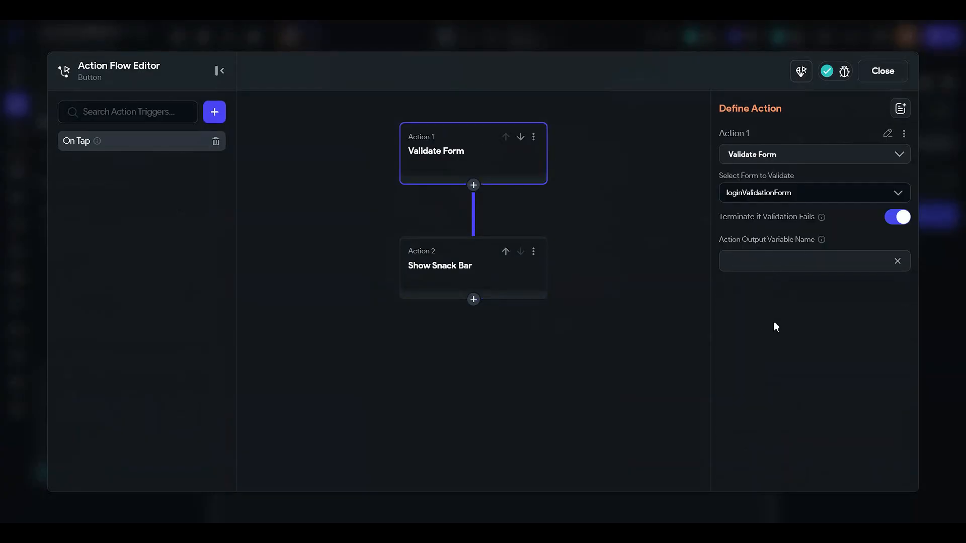
{"action": "type", "text": "successfull"}
{"action": "left_click", "coordinate": [458, 289]}
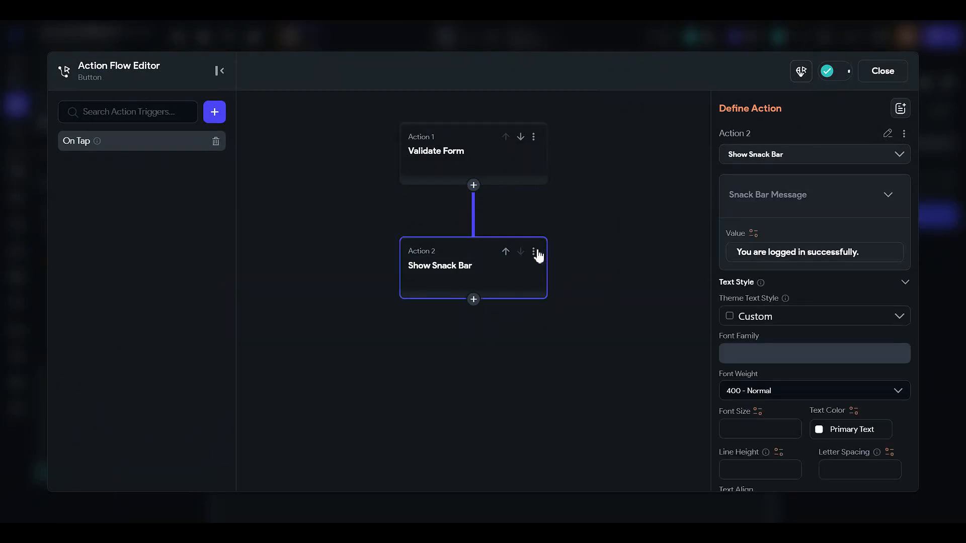
{"action": "left_click", "coordinate": [536, 252]}
{"action": "left_click", "coordinate": [501, 302]}
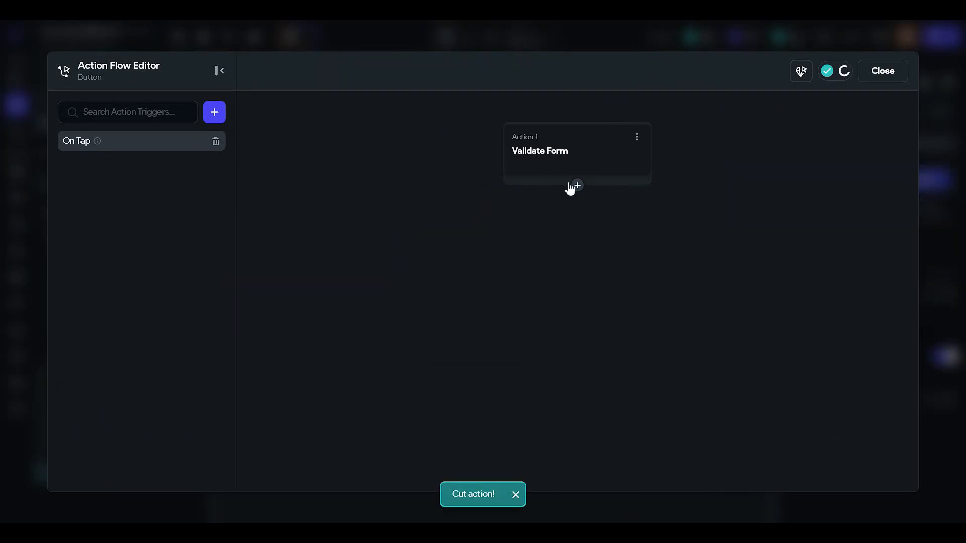
Add a conditional after Validate Form and set its condition's first value to the "successfull" action output.
{"action": "left_click", "coordinate": [577, 186]}
{"action": "left_click", "coordinate": [599, 229]}
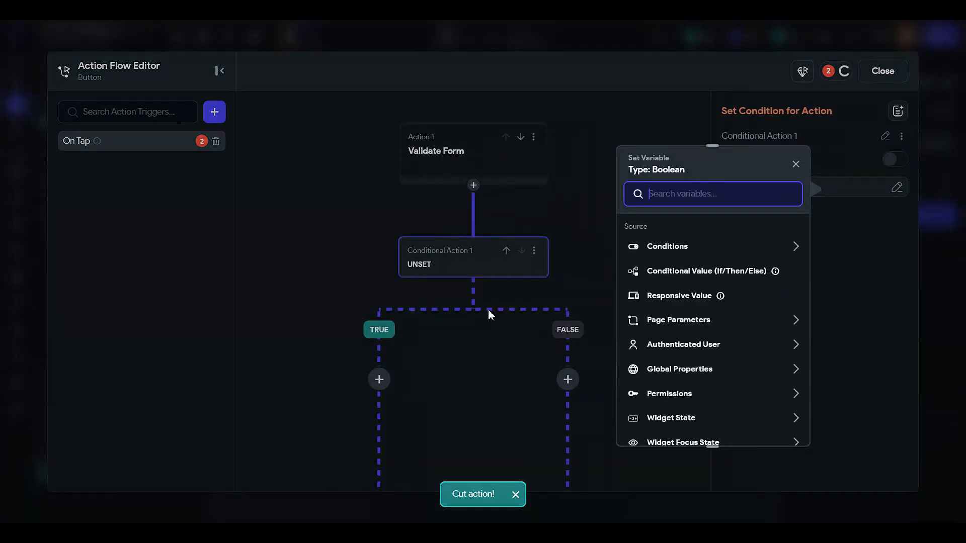
{"action": "left_click", "coordinate": [654, 248]}
{"action": "left_click", "coordinate": [669, 282]}
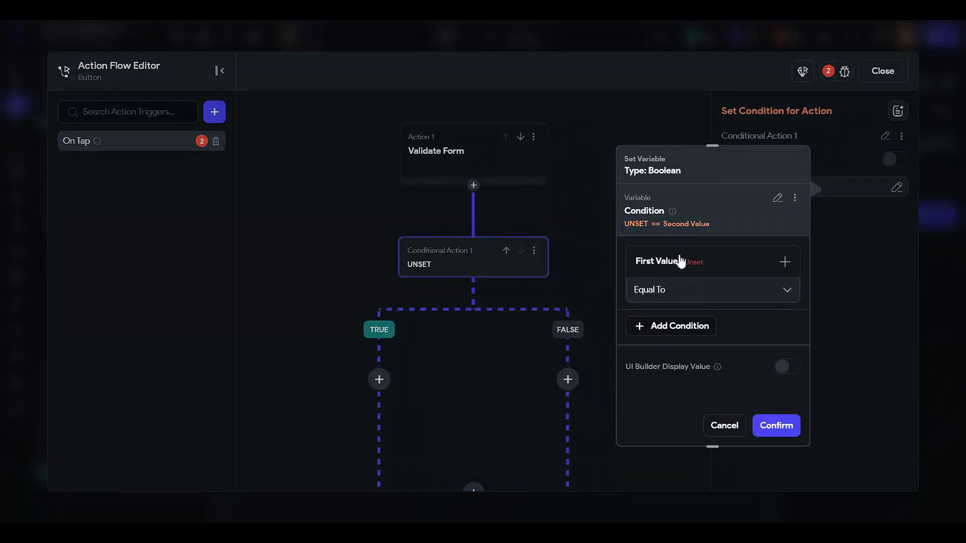
{"action": "left_click", "coordinate": [681, 261]}
{"action": "left_click", "coordinate": [673, 288]}
{"action": "scroll", "coordinate": [503, 399], "scroll_direction": "down", "scroll_amount": 4}
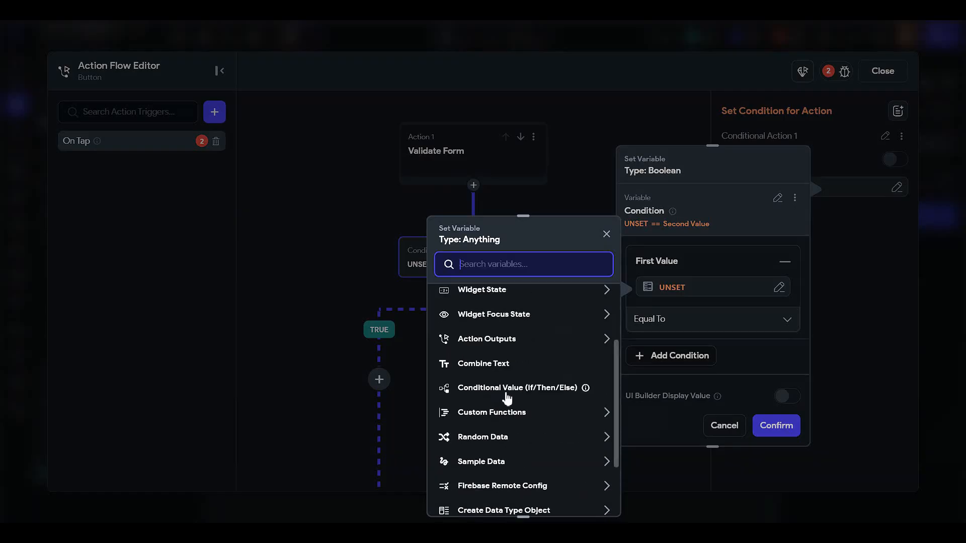
{"action": "left_click", "coordinate": [523, 342]}
{"action": "left_click", "coordinate": [521, 382]}
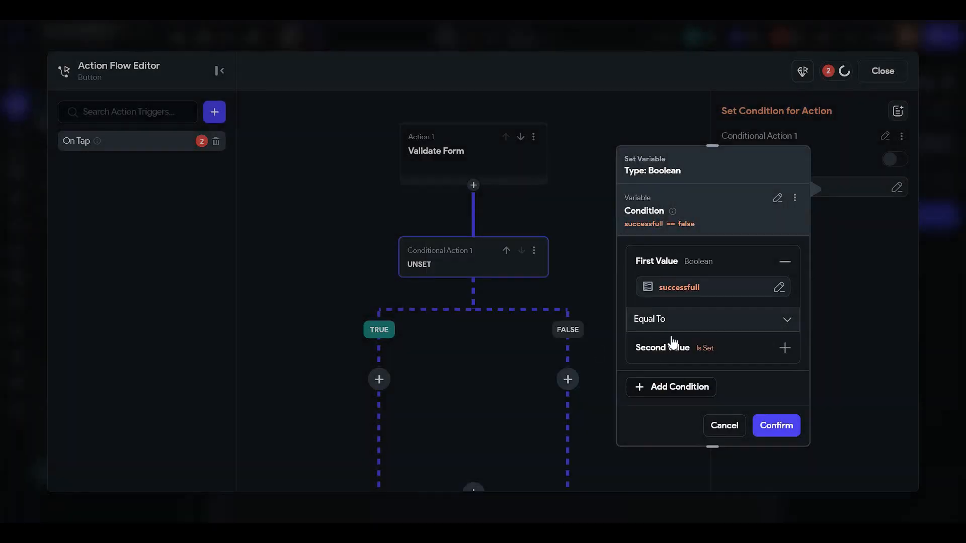
Set the condition's second value to True and confirm the condition.
{"action": "left_click", "coordinate": [703, 356]}
{"action": "left_click", "coordinate": [686, 388]}
{"action": "left_click", "coordinate": [701, 332]}
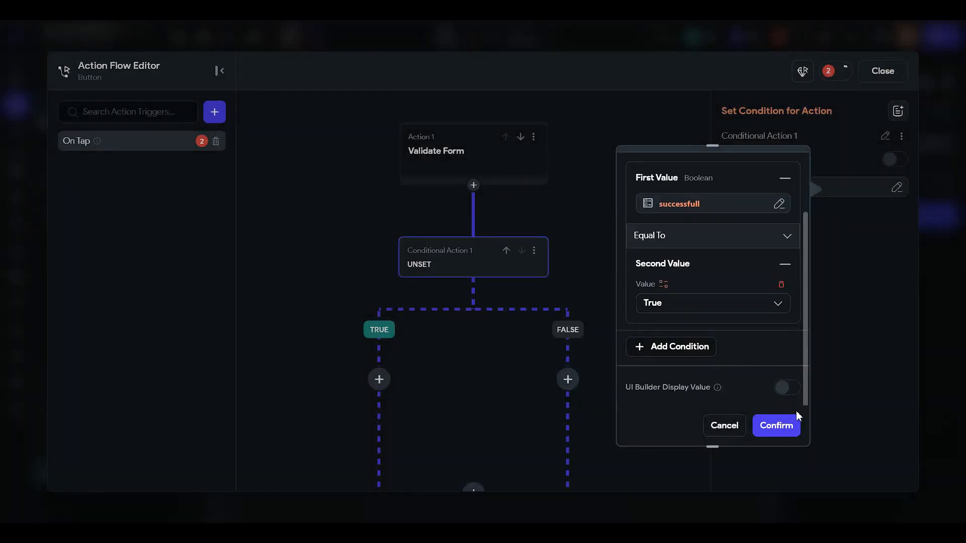
{"action": "left_click", "coordinate": [518, 366]}
Paste the cut Show Snack Bar action into the conditional's TRUE branch.
{"action": "left_click_drag", "start_coordinate": [443, 393], "coordinate": [551, 280]}
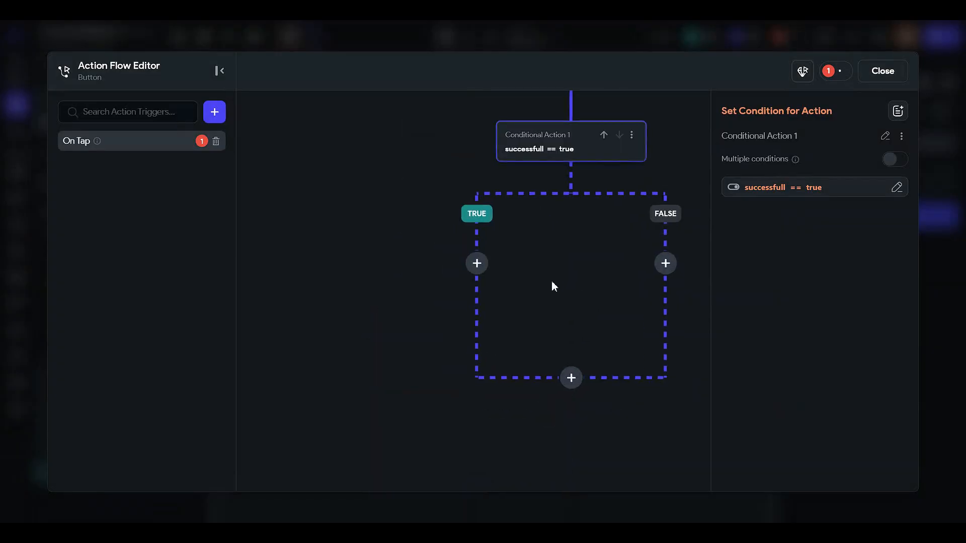
{"action": "left_click", "coordinate": [477, 264]}
{"action": "left_click", "coordinate": [478, 403]}
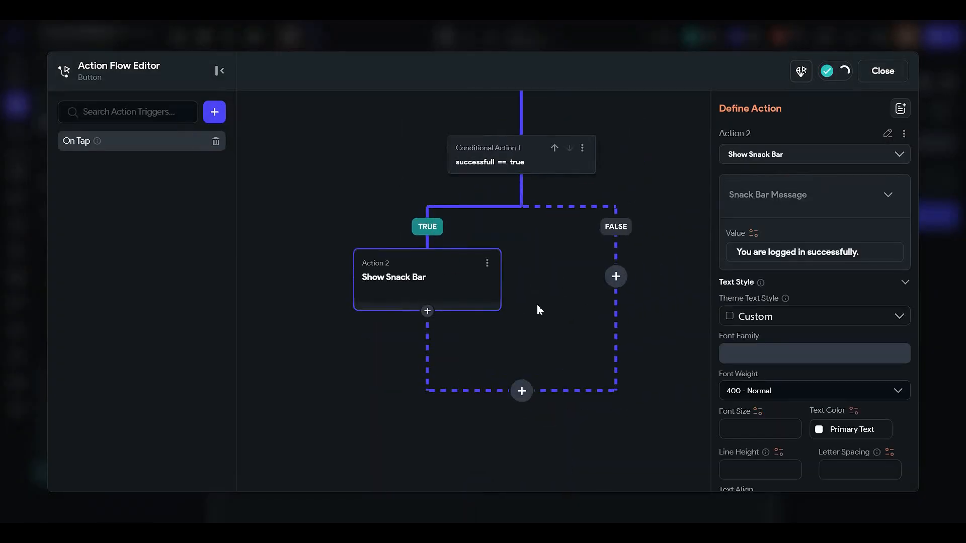
Add a Show Snack Bar action to the conditional's FALSE branch.
{"action": "left_click", "coordinate": [563, 394]}
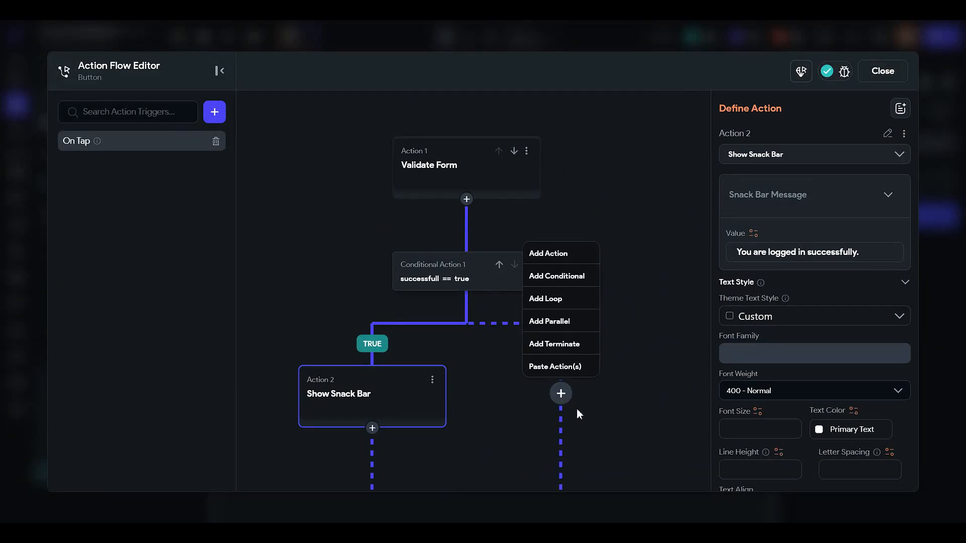
{"action": "left_click", "coordinate": [578, 255]}
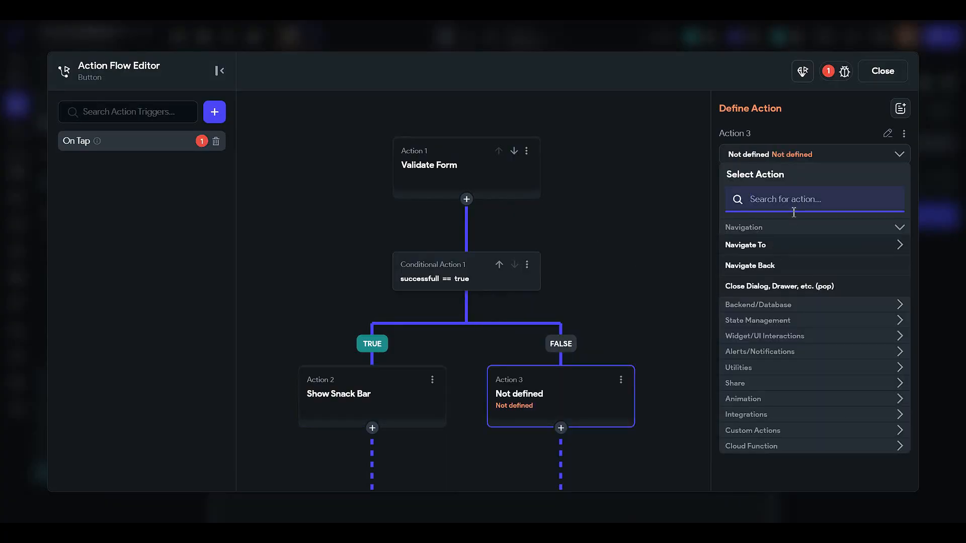
{"action": "type", "text": "snck"}
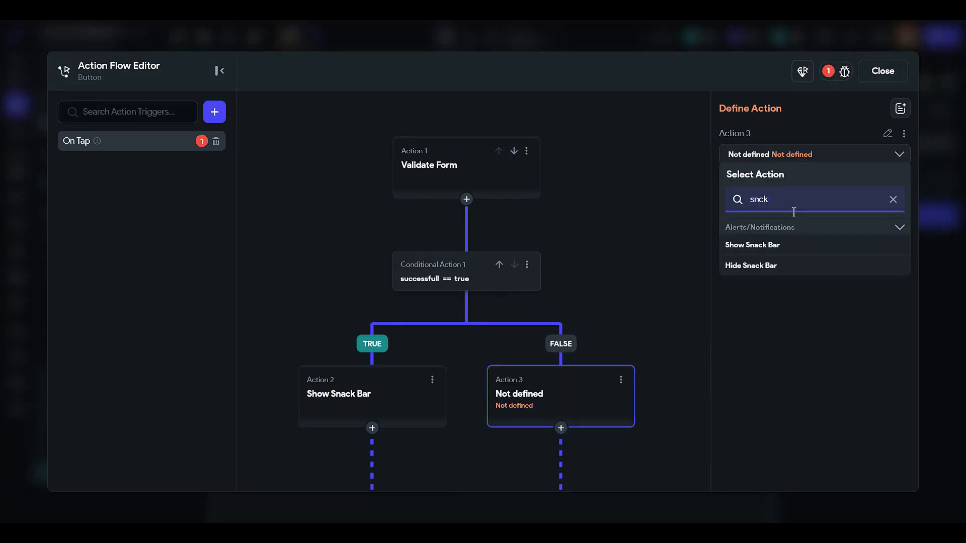
{"action": "left_click", "coordinate": [761, 246]}
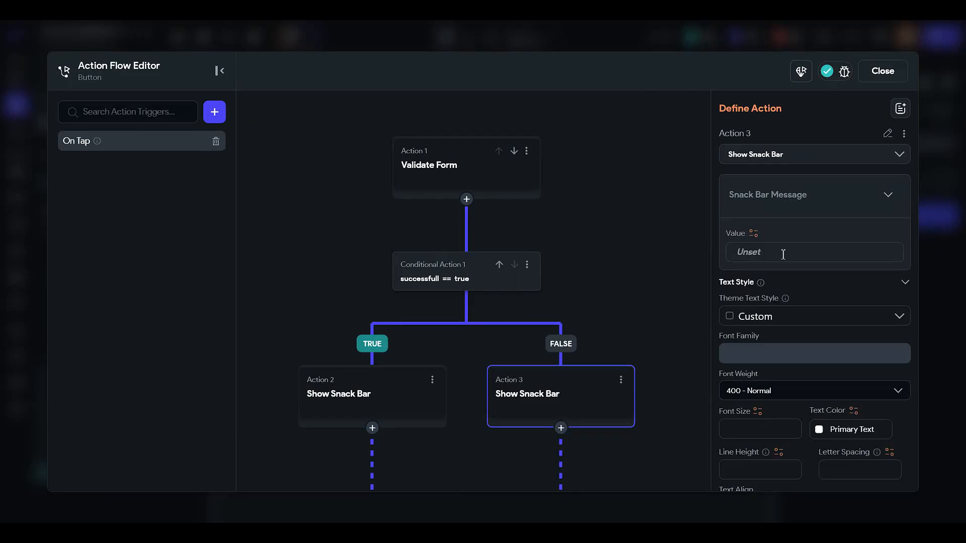
Set the FALSE branch's snack bar message to "You are missing something" and close the action flow.
{"action": "type", "text": "You are missing "}
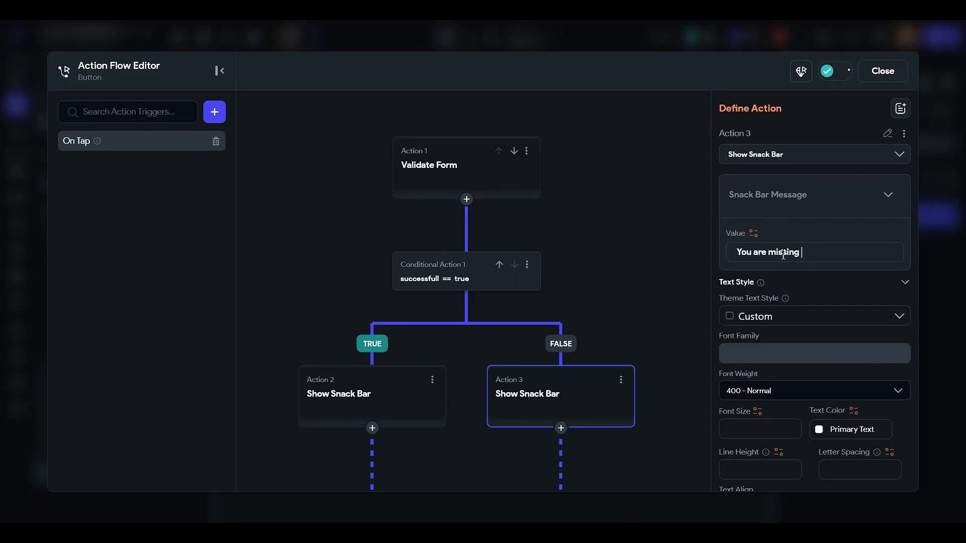
{"action": "type", "text": "something"}
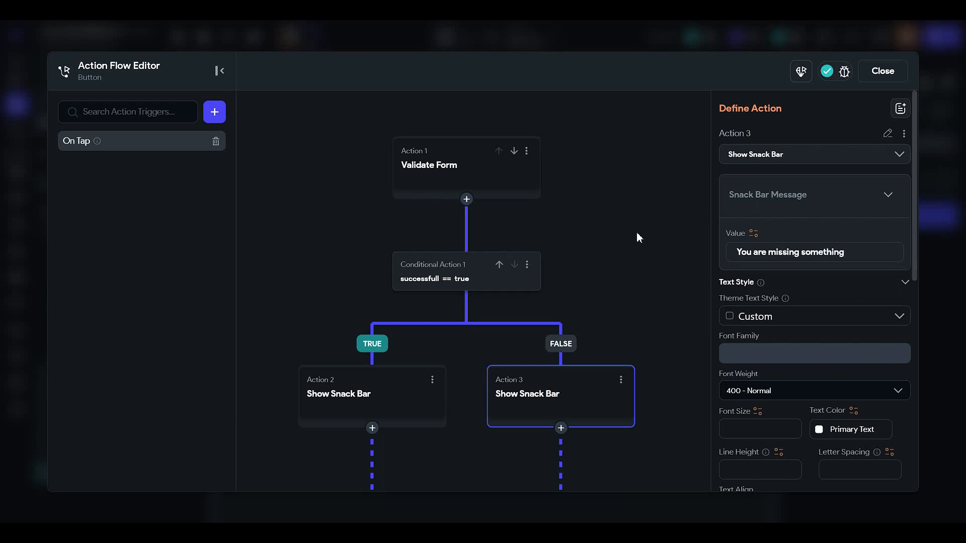
{"action": "left_click", "coordinate": [877, 72]}
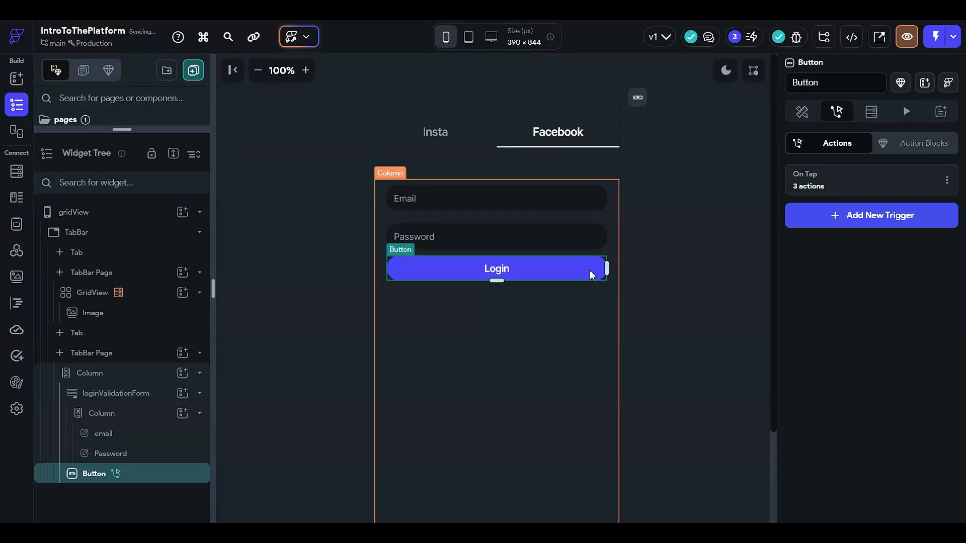
Turn on Automatically Validate in the validation properties of loginValidationForm.
{"action": "left_click", "coordinate": [802, 112]}
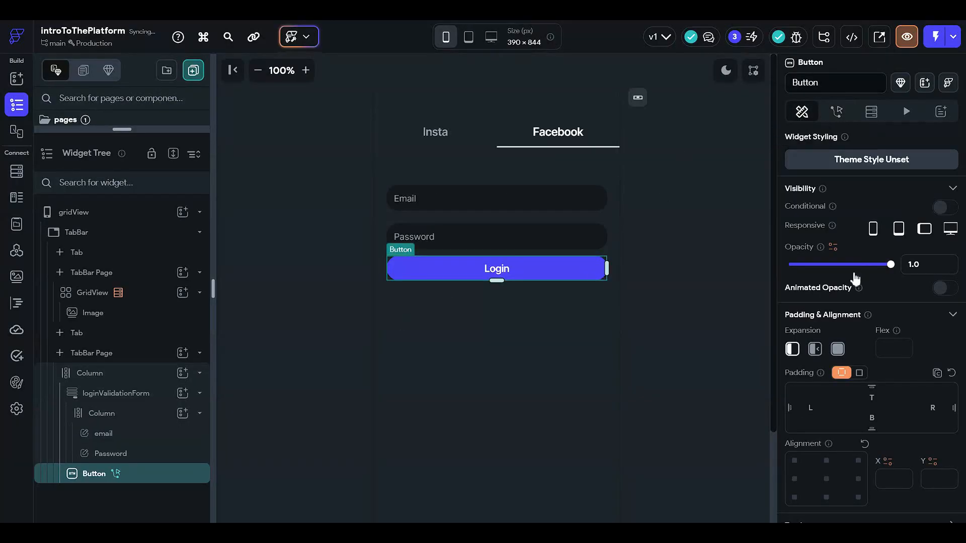
{"action": "scroll", "coordinate": [851, 265], "scroll_direction": "down", "scroll_amount": 8}
{"action": "scroll", "coordinate": [851, 266], "scroll_direction": "down", "scroll_amount": 10}
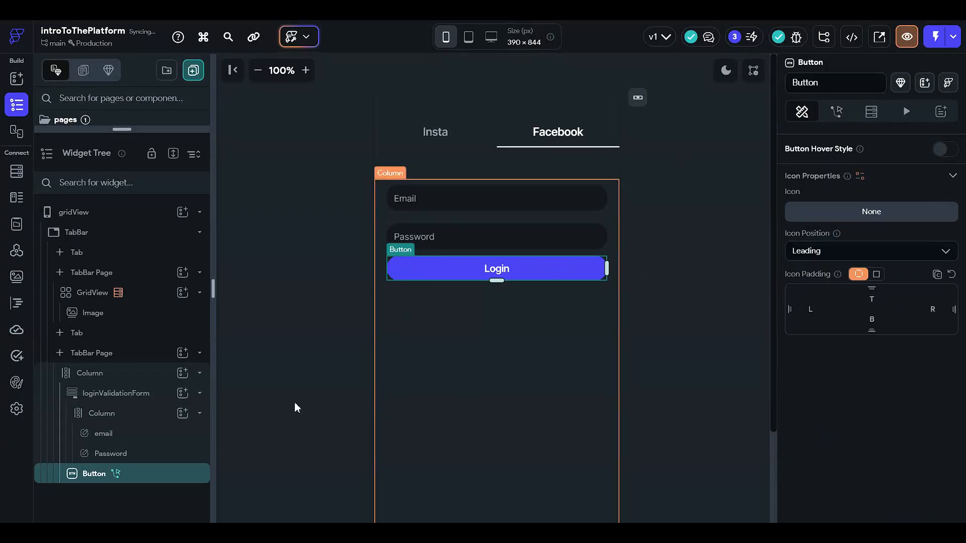
{"action": "left_click", "coordinate": [160, 398]}
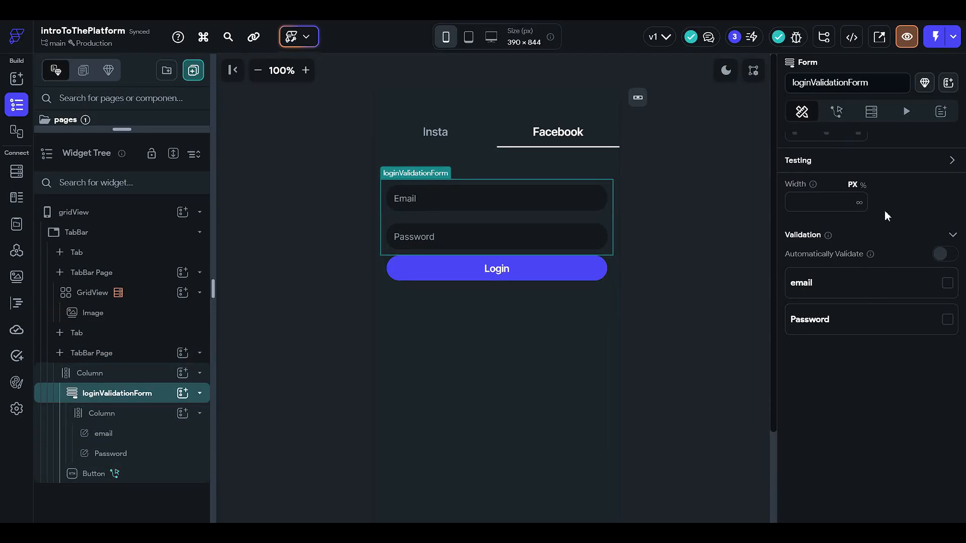
{"action": "left_click", "coordinate": [939, 256]}
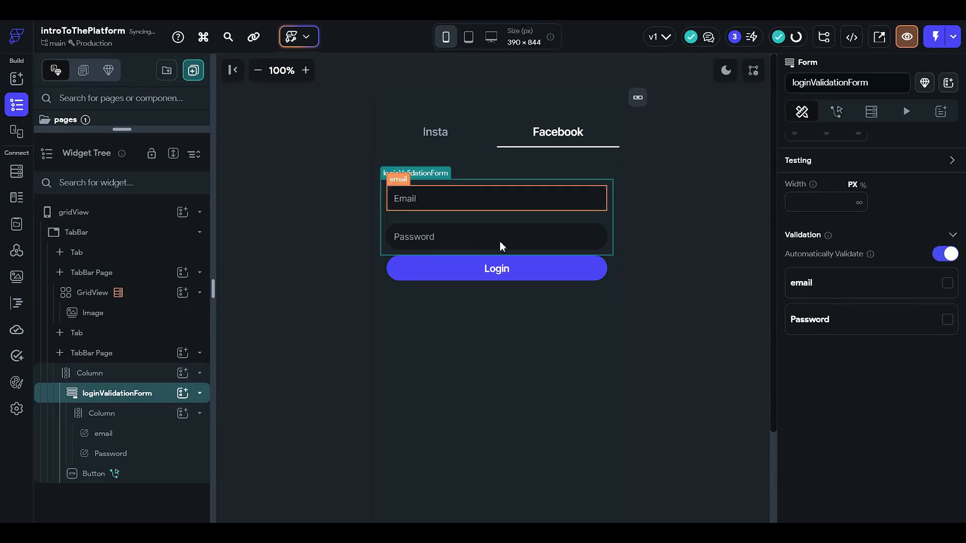
{"action": "scroll", "coordinate": [919, 276], "scroll_direction": "up", "scroll_amount": 6}
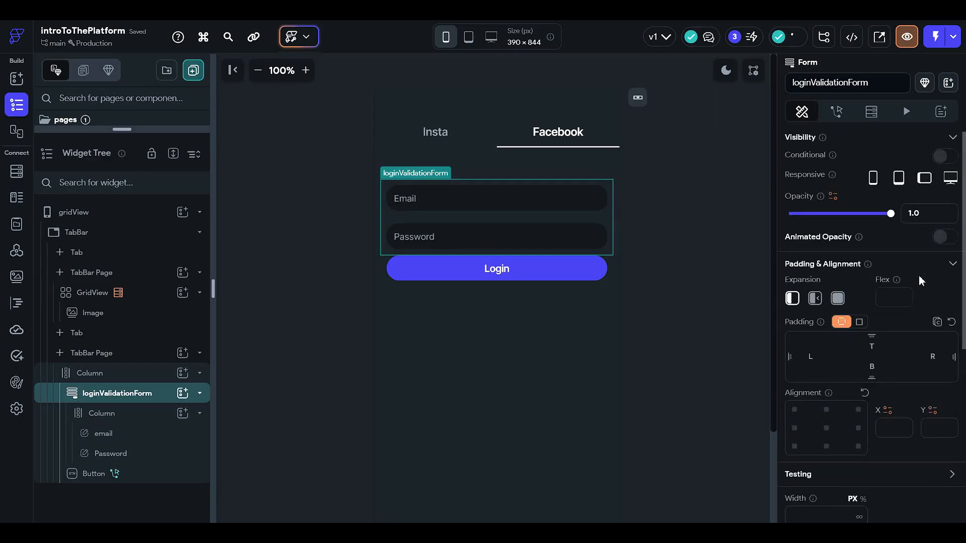
Examine the email field's input decoration border colours, including the theme colours offered for its focus border.
{"action": "scroll", "coordinate": [919, 275], "scroll_direction": "down", "scroll_amount": 6}
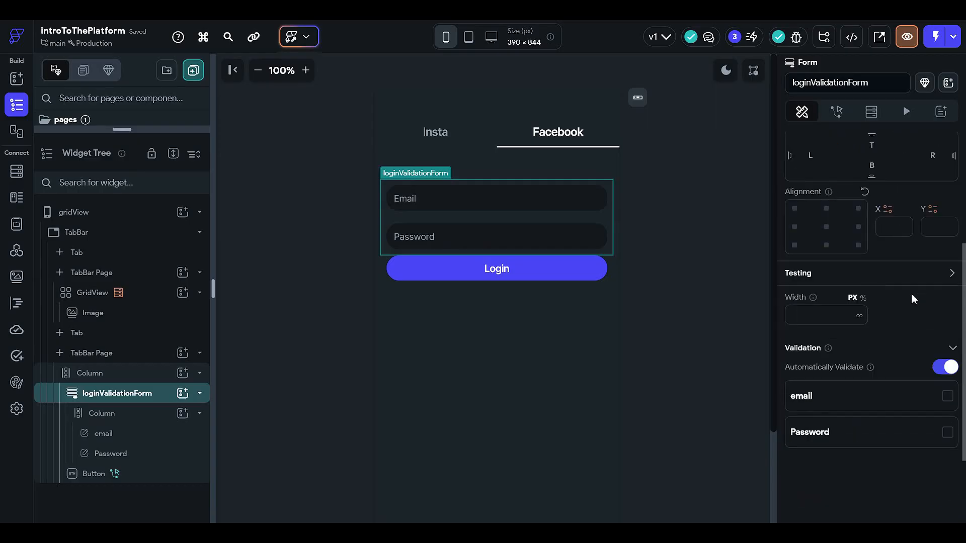
{"action": "left_click", "coordinate": [464, 192]}
{"action": "scroll", "coordinate": [819, 274], "scroll_direction": "down", "scroll_amount": 5}
{"action": "scroll", "coordinate": [820, 275], "scroll_direction": "down", "scroll_amount": 12}
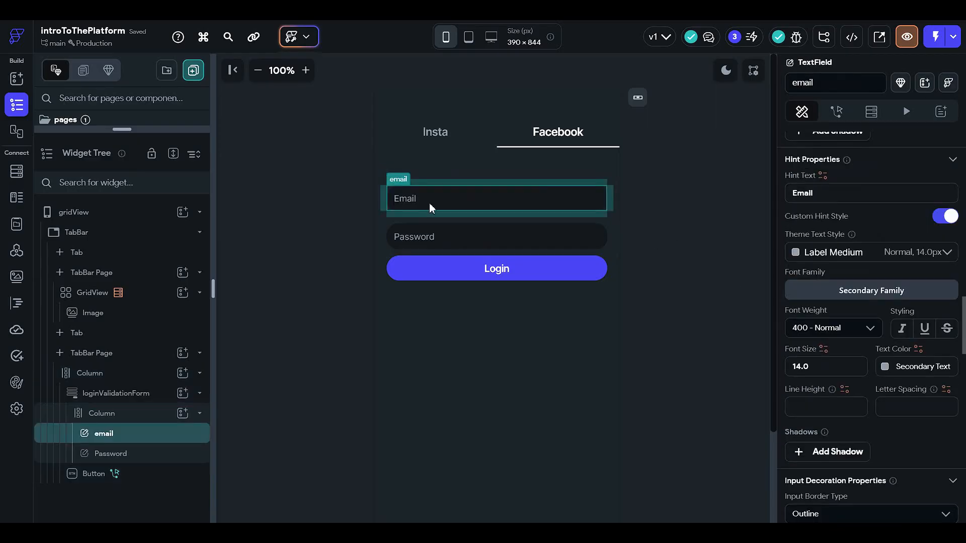
{"action": "scroll", "coordinate": [867, 266], "scroll_direction": "up", "scroll_amount": 2}
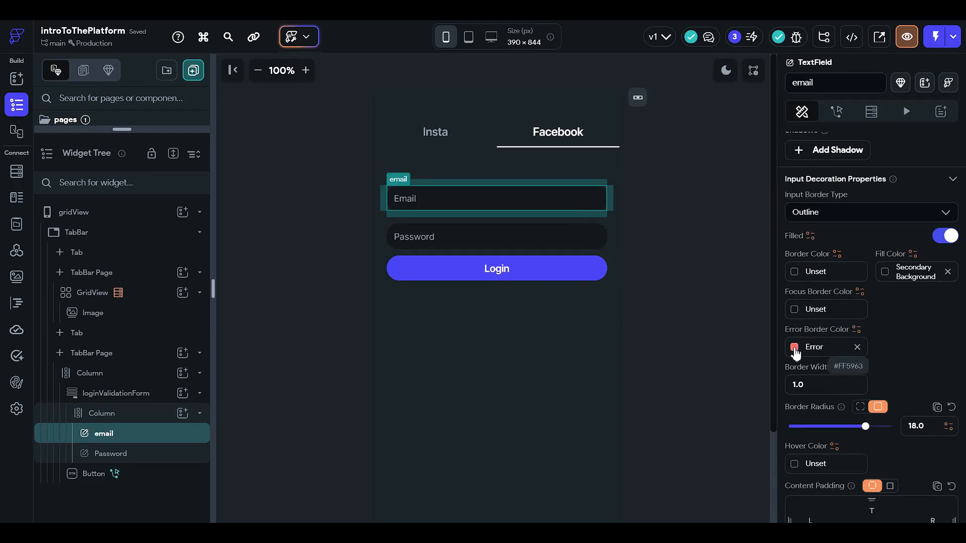
{"action": "left_click", "coordinate": [795, 310]}
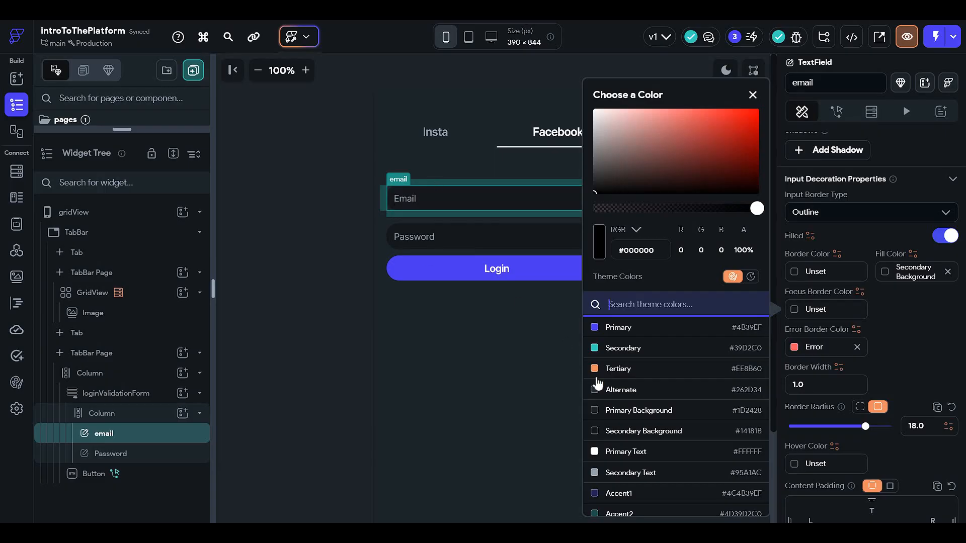
{"action": "scroll", "coordinate": [657, 439], "scroll_direction": "down", "scroll_amount": 3}
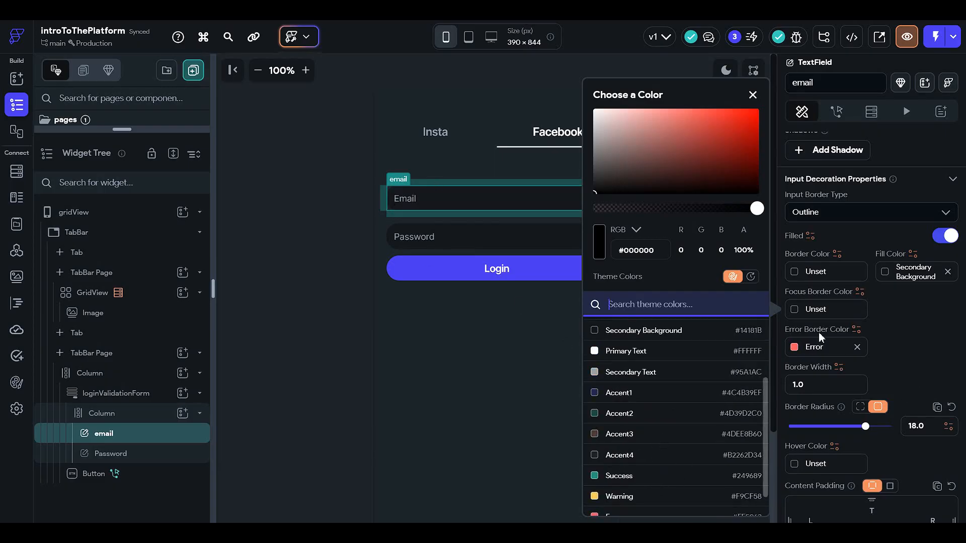
{"action": "left_click", "coordinate": [895, 328]}
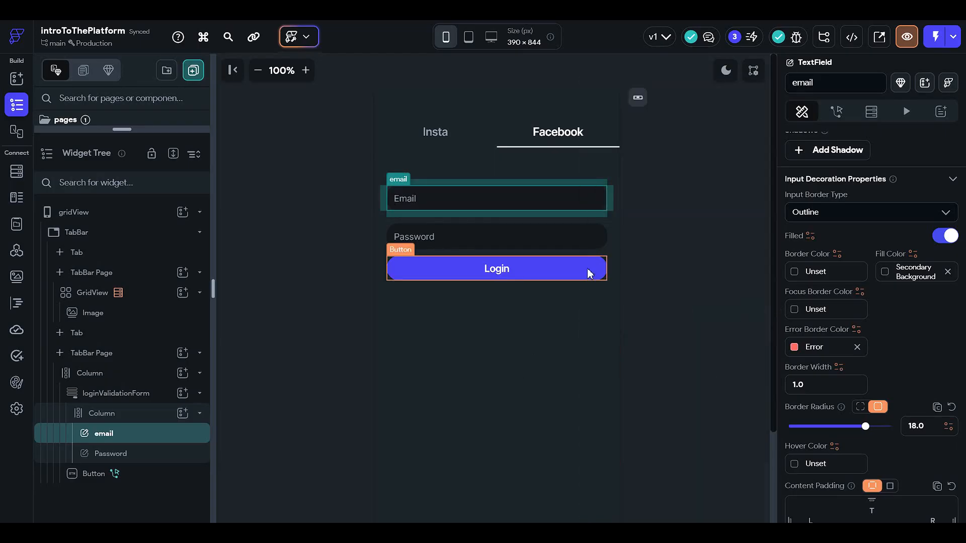
Enable validation of the email field in loginValidationForm and set its text validator to Email.
{"action": "left_click", "coordinate": [590, 273]}
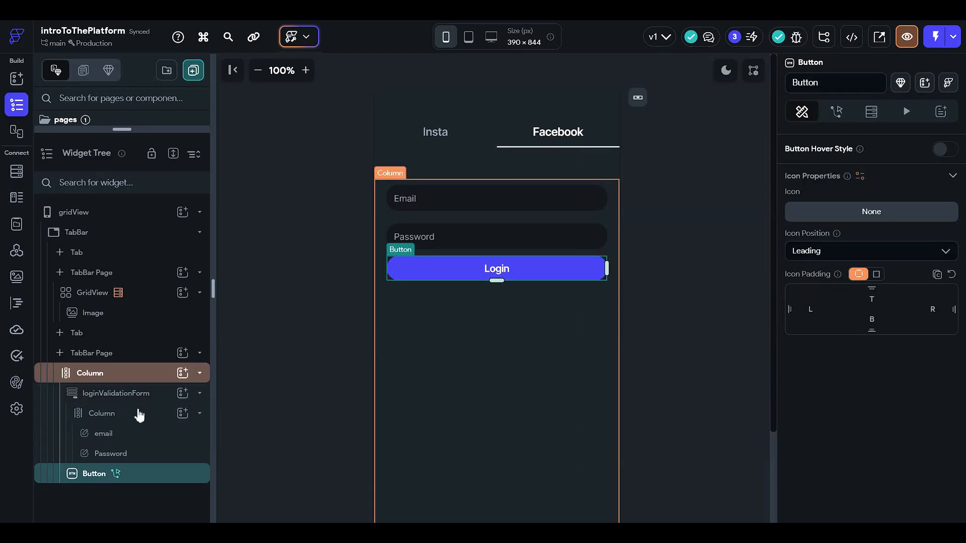
{"action": "left_click", "coordinate": [151, 394]}
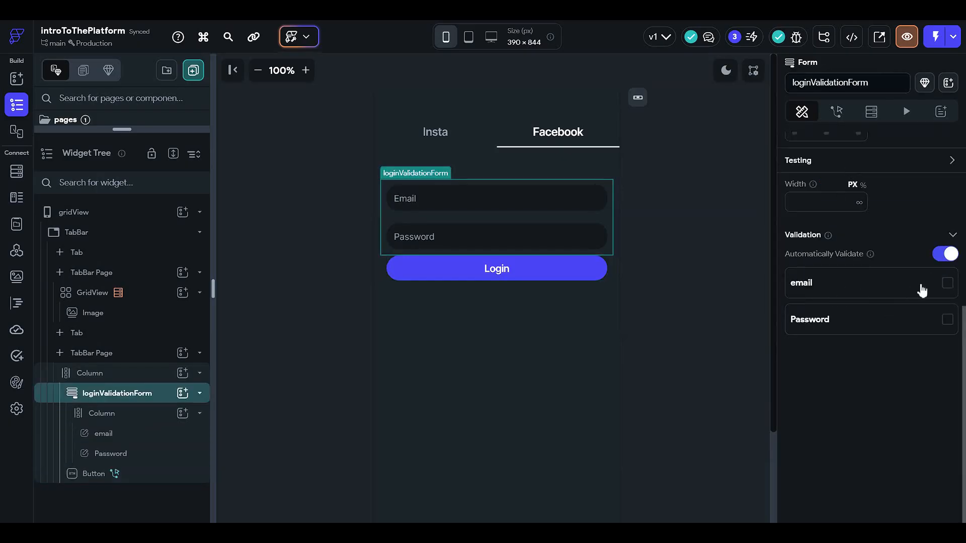
{"action": "left_click", "coordinate": [948, 284]}
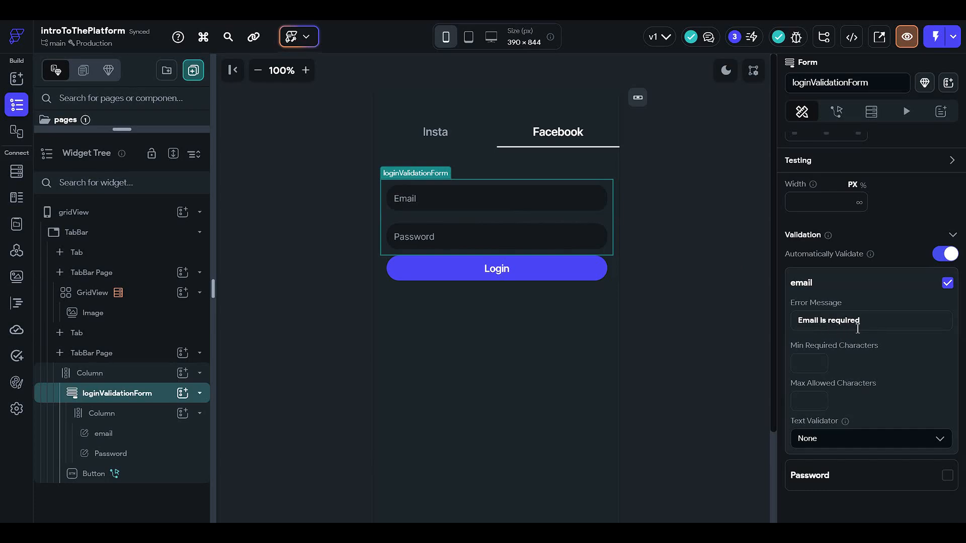
{"action": "left_click", "coordinate": [827, 366]}
{"action": "scroll", "coordinate": [814, 353], "scroll_direction": "down", "scroll_amount": 3}
{"action": "left_click", "coordinate": [917, 287]}
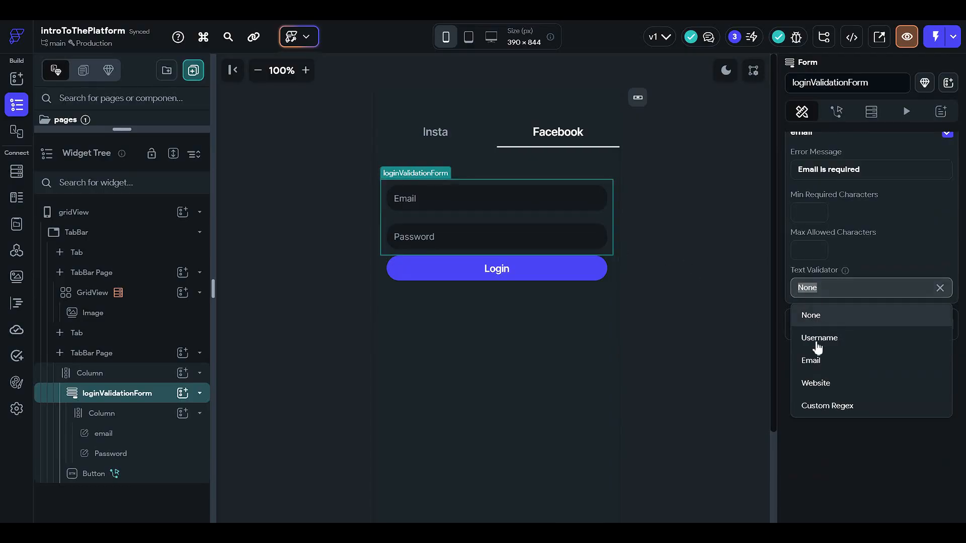
{"action": "left_click", "coordinate": [852, 369]}
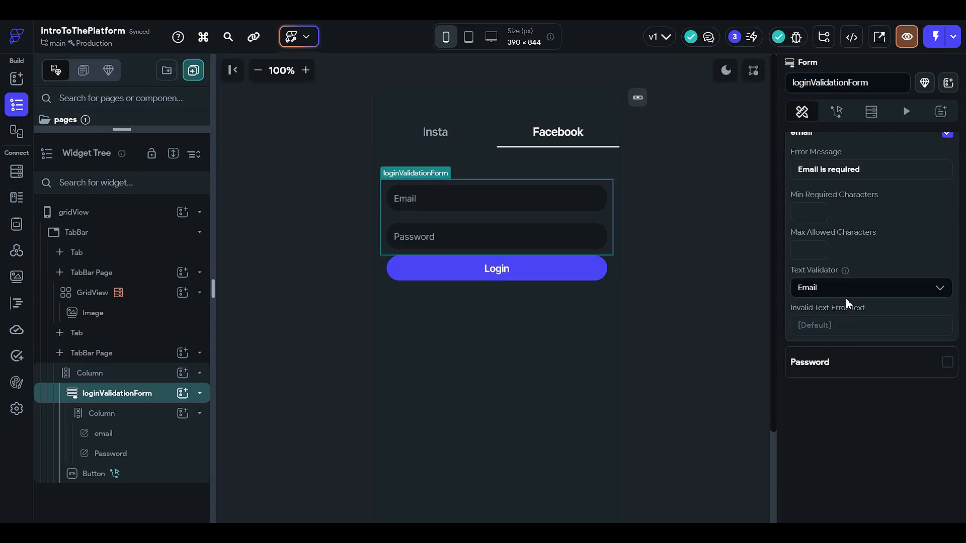
{"action": "left_click", "coordinate": [841, 288]}
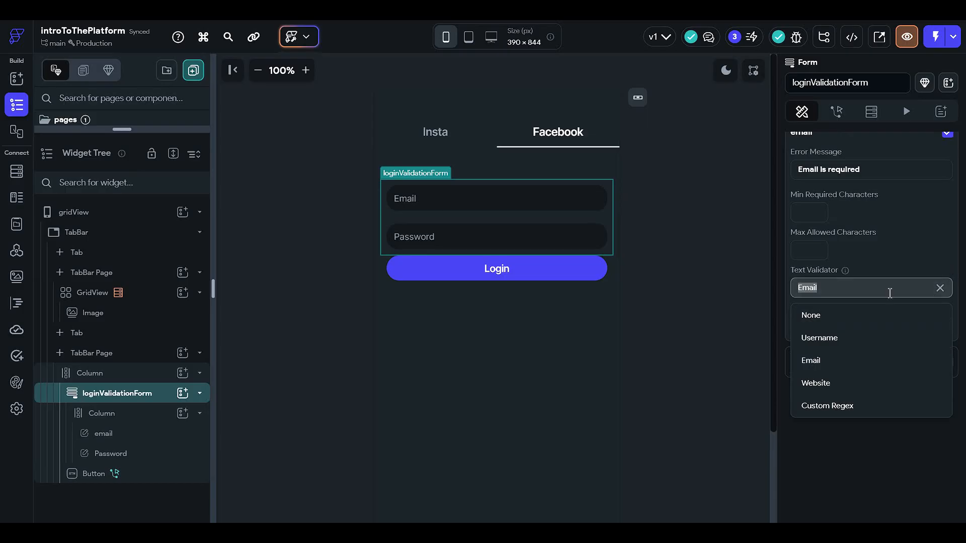
{"action": "left_click", "coordinate": [912, 260]}
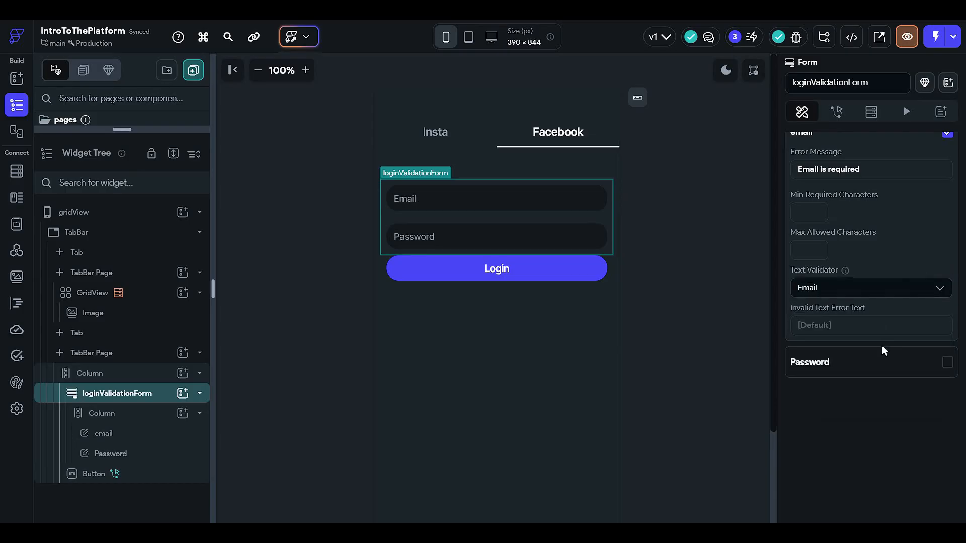
Enable validation of the Password field in loginValidationForm and collapse both fields' validation settings.
{"action": "left_click", "coordinate": [948, 361]}
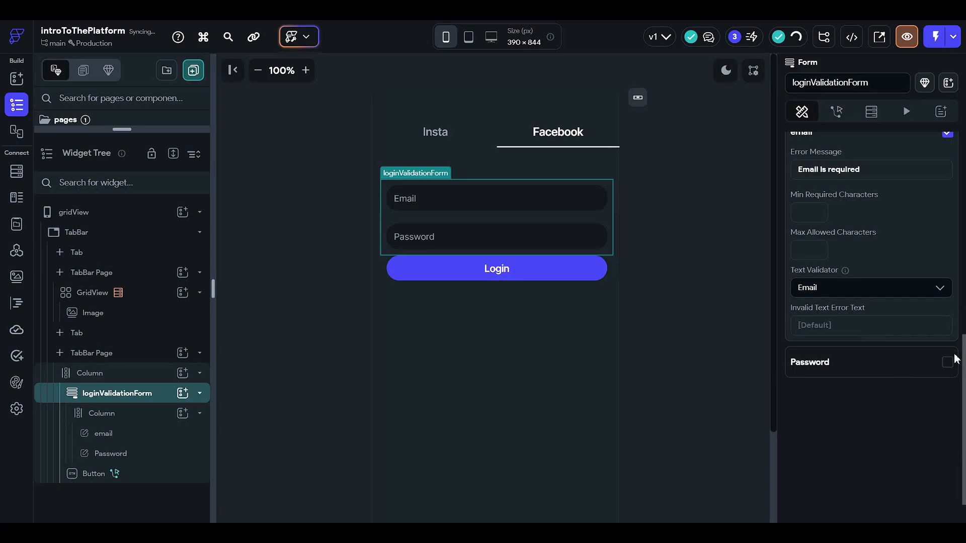
{"action": "left_click", "coordinate": [949, 363]}
{"action": "scroll", "coordinate": [949, 364], "scroll_direction": "up", "scroll_amount": 3}
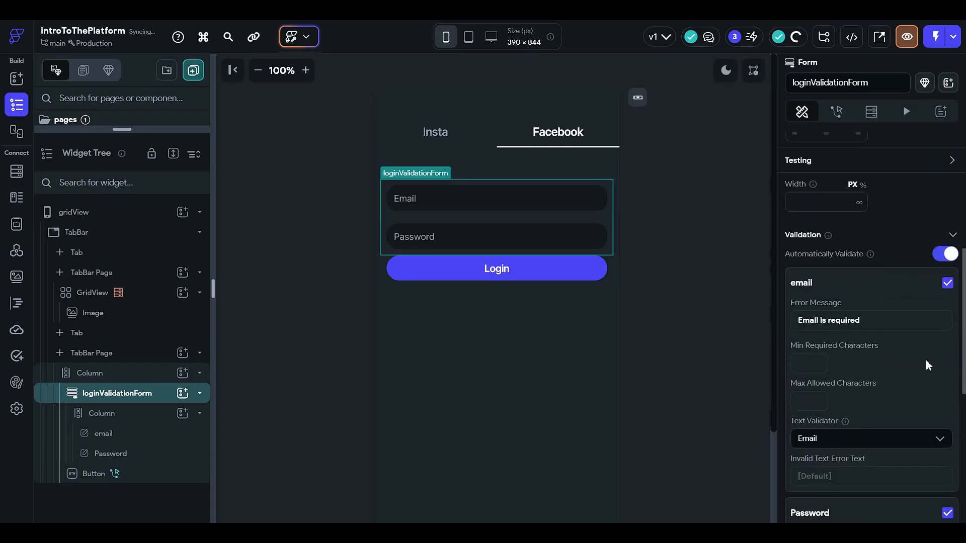
{"action": "left_click", "coordinate": [879, 288]}
{"action": "left_click", "coordinate": [906, 321]}
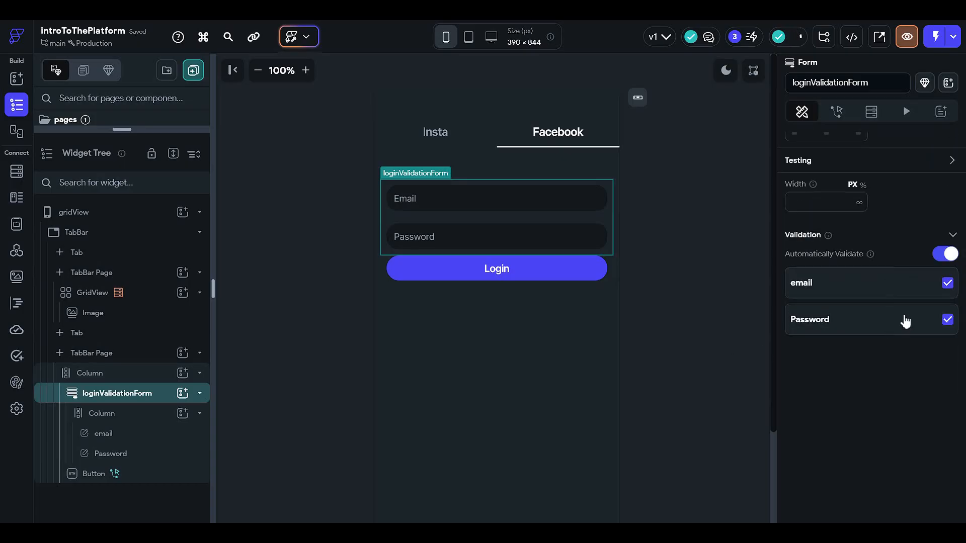
Turn off validation for both the Password and email fields in loginValidationForm.
{"action": "left_click", "coordinate": [948, 320]}
{"action": "left_click", "coordinate": [948, 282]}
{"action": "scroll", "coordinate": [887, 332], "scroll_direction": "up", "scroll_amount": 3}
{"action": "scroll", "coordinate": [886, 333], "scroll_direction": "up", "scroll_amount": 3}
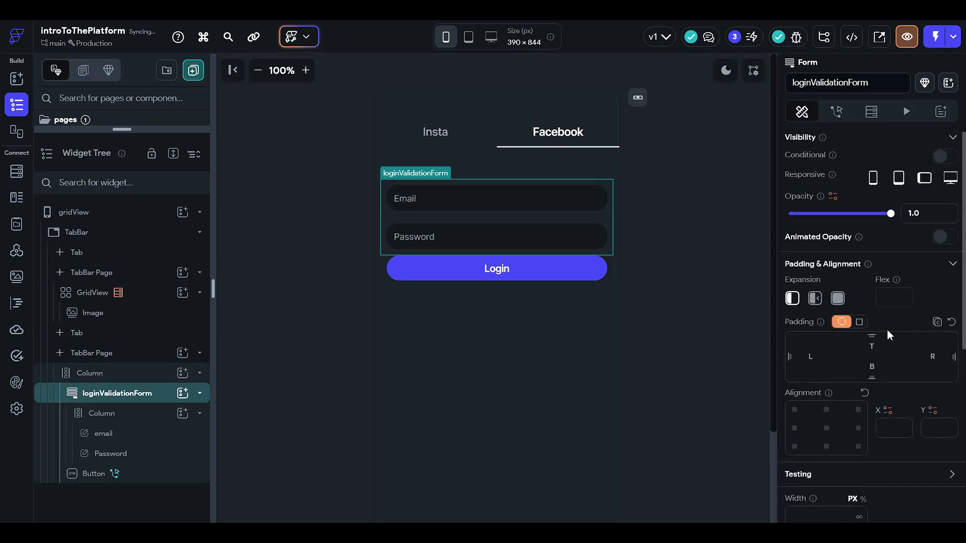